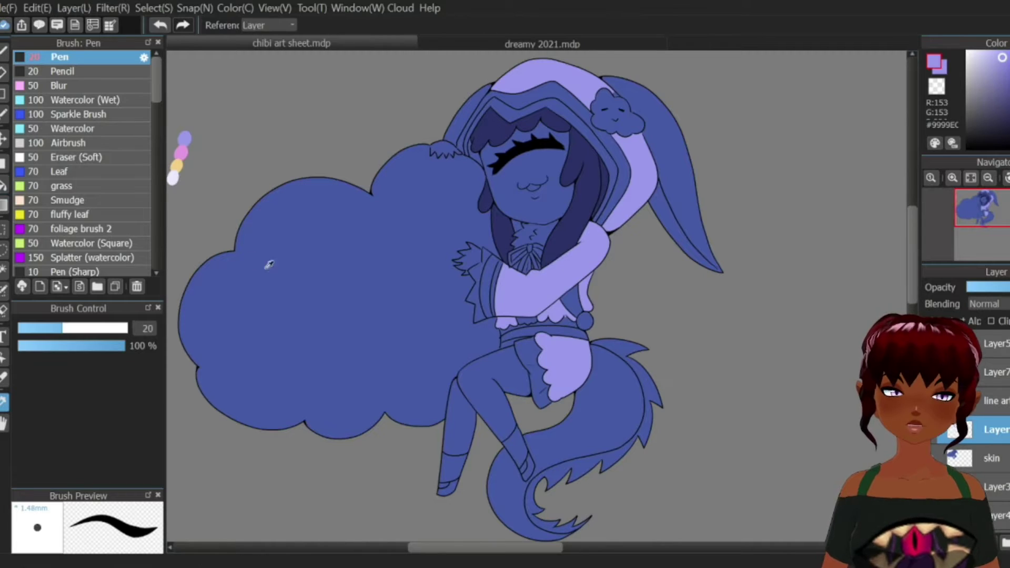
Step: Fill the loops, knot and ribbon tails of the neck bow with the palette's pink
{"action": "left_click", "coordinate": [4, 184]}
{"action": "scroll", "coordinate": [532, 250], "scroll_direction": "up", "scroll_amount": 2}
{"action": "left_click", "coordinate": [529, 239]}
{"action": "left_click", "coordinate": [550, 232]}
{"action": "left_click", "coordinate": [542, 266]}
{"action": "left_click", "coordinate": [534, 271]}
{"action": "left_click", "coordinate": [518, 250]}
{"action": "left_click", "coordinate": [502, 265]}
{"action": "left_click", "coordinate": [510, 276]}
{"action": "left_click", "coordinate": [488, 250]}
{"action": "left_click", "coordinate": [489, 244]}
Step: Fill the sleeve's cuff stripe and the zigzag band around the hood with pink
{"action": "scroll", "coordinate": [547, 254], "scroll_direction": "down", "scroll_amount": 2}
{"action": "left_click", "coordinate": [445, 273]}
{"action": "scroll", "coordinate": [483, 151], "scroll_direction": "down", "scroll_amount": 3}
{"action": "scroll", "coordinate": [498, 180], "scroll_direction": "up", "scroll_amount": 1}
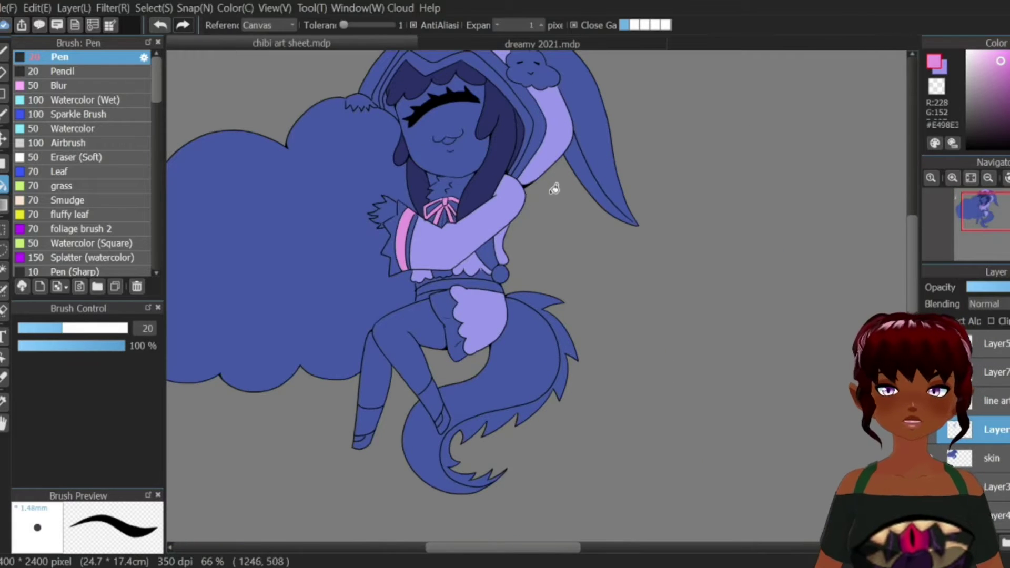
{"action": "scroll", "coordinate": [554, 189], "scroll_direction": "up", "scroll_amount": 3}
{"action": "left_click", "coordinate": [519, 187]}
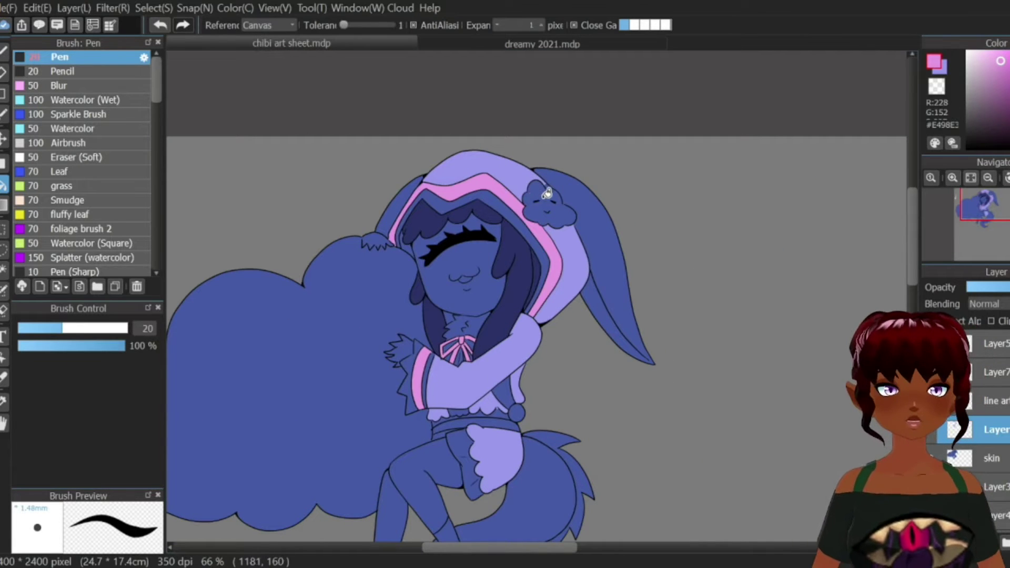
Step: Check the dreamy 2021.mdp reference drawing and set up a black pen of size 2 on a new layer
{"action": "left_click", "coordinate": [547, 43]}
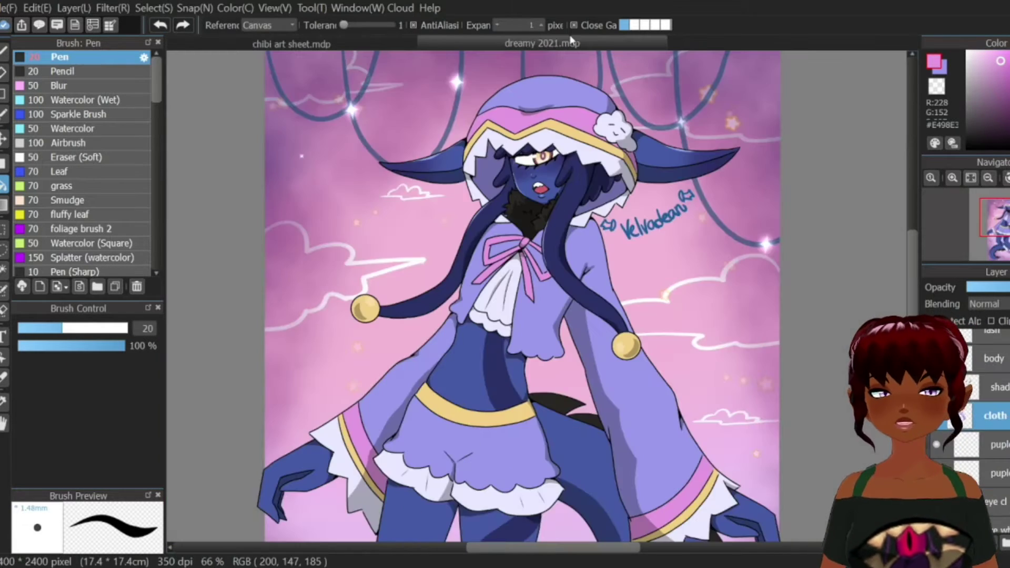
{"action": "left_click", "coordinate": [305, 43]}
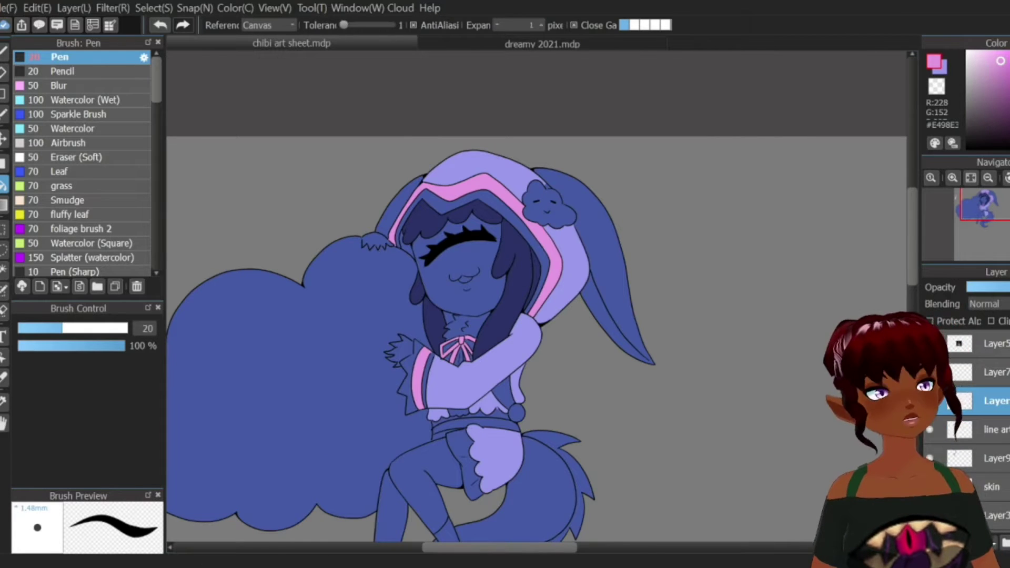
{"action": "left_click", "coordinate": [968, 148]}
{"action": "left_click", "coordinate": [3, 52]}
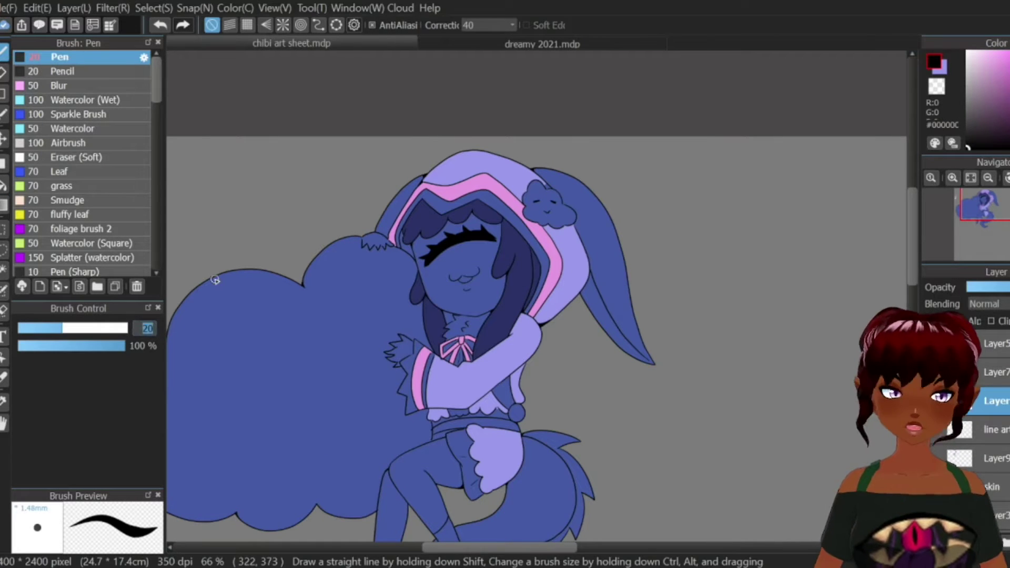
{"action": "type", "text": "2"}
{"action": "key", "text": "Return"}
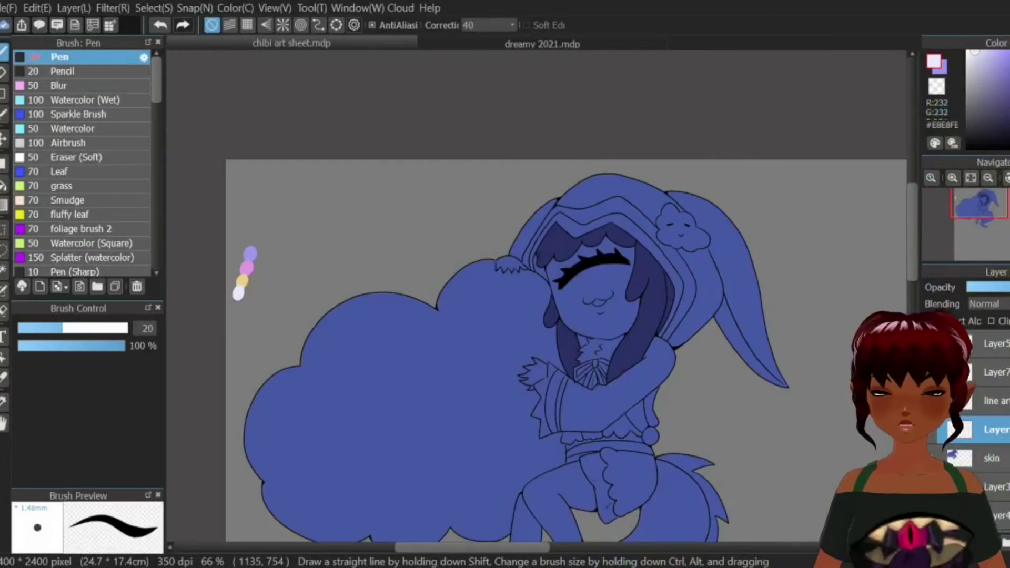
Step: Fill the sleeve, the jacket sections with their scalloped hem, and the skirt panel with the lavender swatch colour #9999EC
{"action": "scroll", "coordinate": [590, 208], "scroll_direction": "down", "scroll_amount": 2}
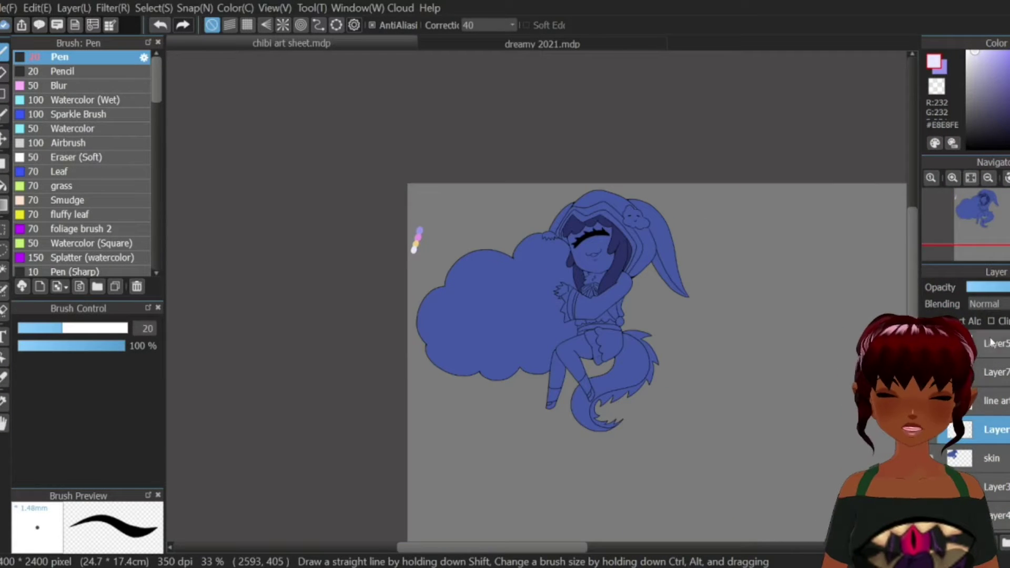
{"action": "left_click", "coordinate": [934, 430]}
{"action": "scroll", "coordinate": [604, 228], "scroll_direction": "up", "scroll_amount": 2}
{"action": "left_click", "coordinate": [3, 401]}
{"action": "left_click", "coordinate": [227, 230]}
{"action": "left_click", "coordinate": [4, 189]}
{"action": "left_click", "coordinate": [639, 339]}
{"action": "scroll", "coordinate": [601, 403], "scroll_direction": "up", "scroll_amount": 1}
{"action": "left_click", "coordinate": [601, 403]}
{"action": "left_click", "coordinate": [639, 369]}
{"action": "left_click", "coordinate": [520, 417]}
{"action": "left_click", "coordinate": [628, 461]}
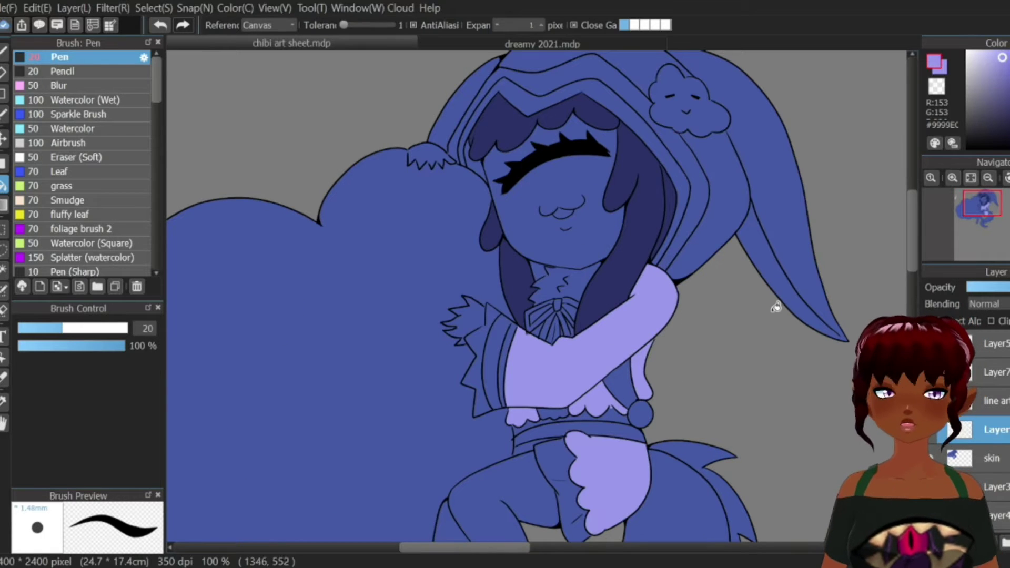
Step: Fill the hood's outer sections above the zigzag band with lavender #9999EC
{"action": "left_click", "coordinate": [729, 177]}
{"action": "left_click", "coordinate": [643, 73]}
{"action": "scroll", "coordinate": [680, 177], "scroll_direction": "down", "scroll_amount": 2}
{"action": "scroll", "coordinate": [675, 130], "scroll_direction": "up", "scroll_amount": 1}
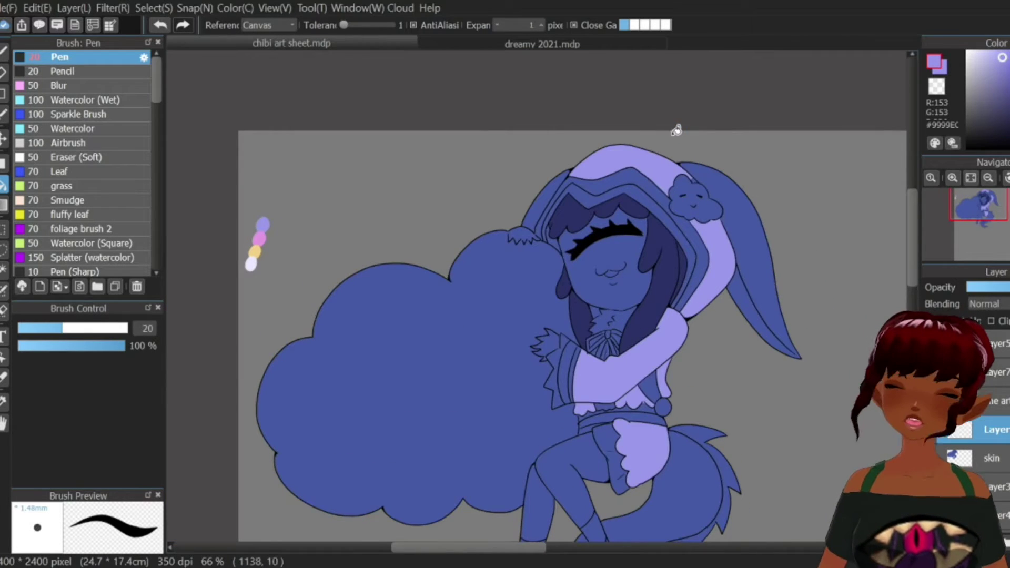
{"action": "key", "text": "ctrl+plus"}
{"action": "key", "text": "ctrl+plus"}
{"action": "key", "text": "ctrl+plus"}
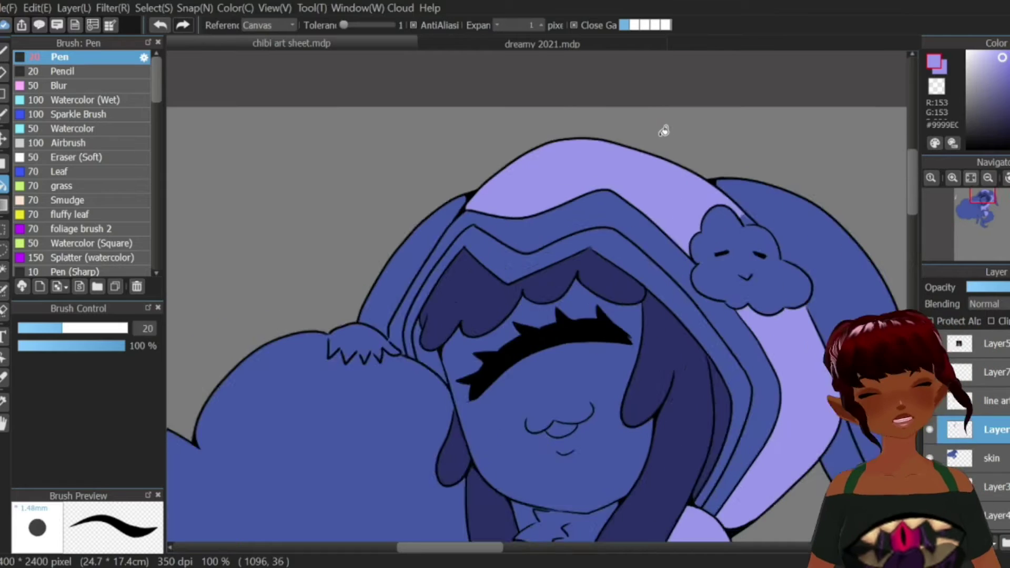
{"action": "key", "text": "ctrl+minus"}
{"action": "key", "text": "ctrl+minus"}
{"action": "key", "text": "ctrl+minus"}
{"action": "key", "text": "ctrl+minus"}
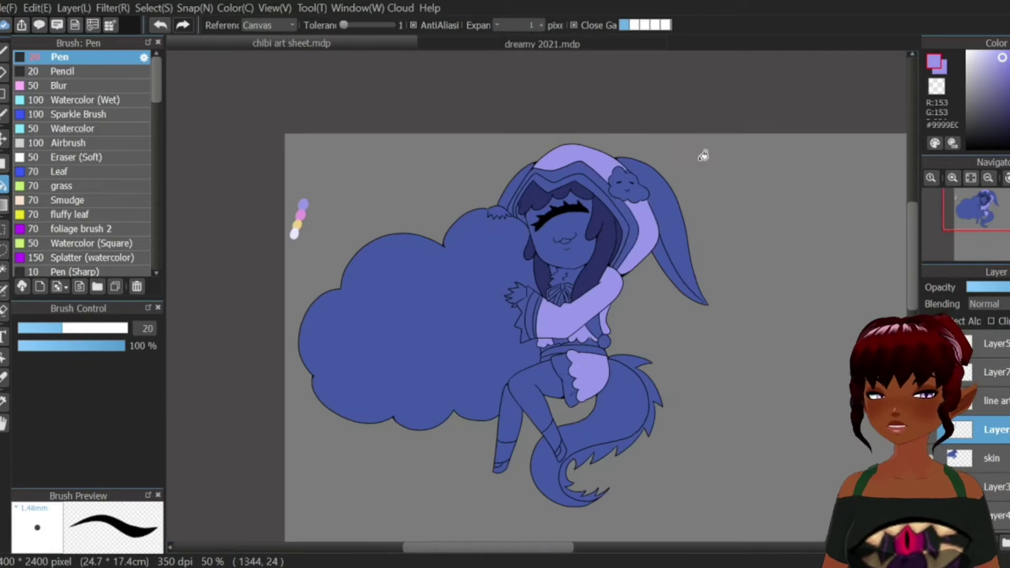
Step: Sample the pink palette swatch and fill the neck bow's knot, loops and ribbon tails with it
{"action": "scroll", "coordinate": [661, 394], "scroll_direction": "up", "scroll_amount": 1}
{"action": "left_click", "coordinate": [4, 402]}
{"action": "left_click", "coordinate": [183, 156]}
{"action": "left_click", "coordinate": [3, 185]}
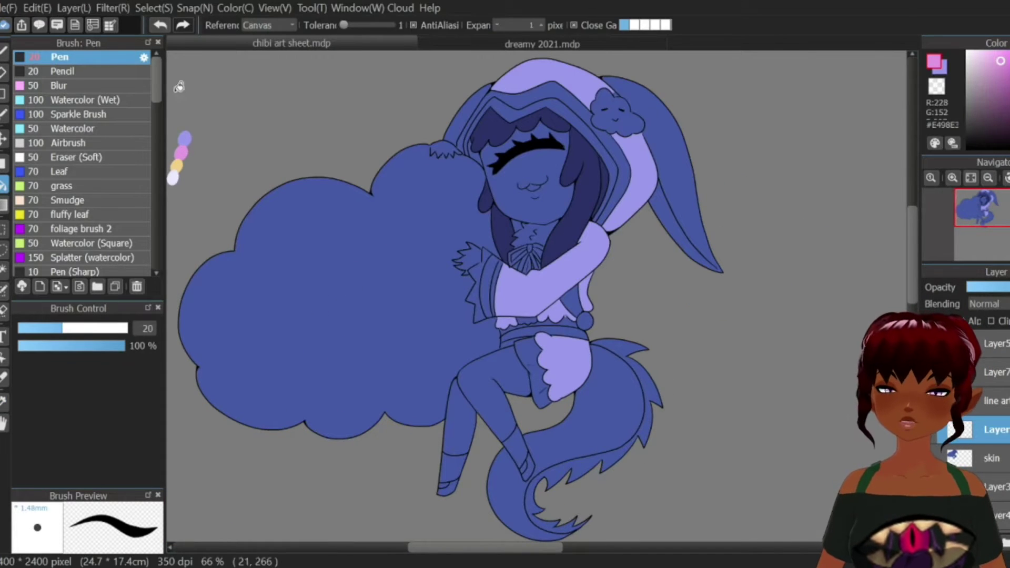
{"action": "scroll", "coordinate": [535, 252], "scroll_direction": "up", "scroll_amount": 1}
{"action": "scroll", "coordinate": [535, 251], "scroll_direction": "up", "scroll_amount": 1}
{"action": "left_click", "coordinate": [528, 238]}
{"action": "left_click", "coordinate": [549, 231]}
{"action": "left_click", "coordinate": [538, 268]}
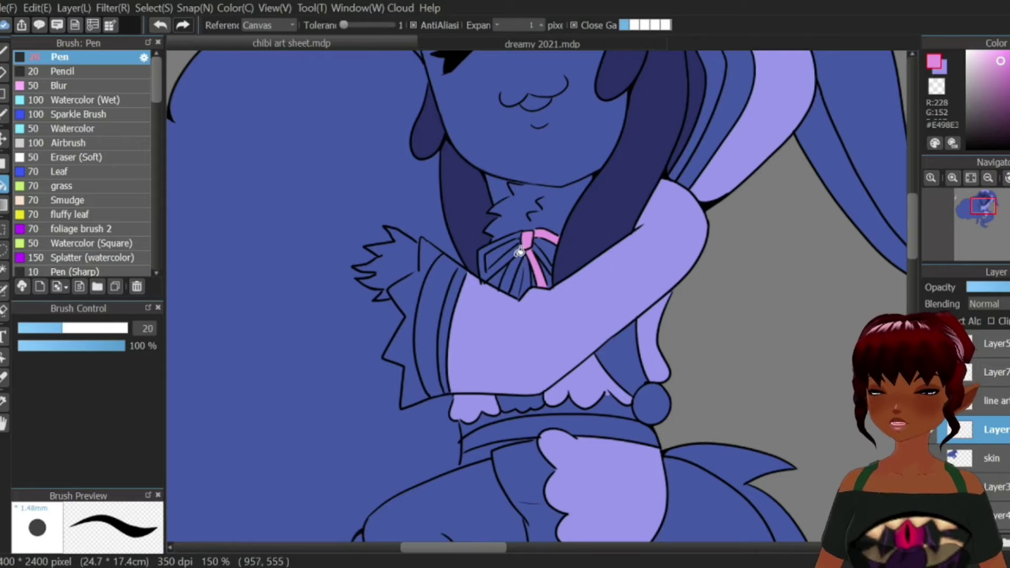
{"action": "left_click", "coordinate": [522, 250]}
{"action": "mouse_move", "coordinate": [479, 257]}
{"action": "left_mouse_down"}
{"action": "mouse_move", "coordinate": [481, 277]}
{"action": "mouse_move", "coordinate": [525, 234]}
{"action": "left_mouse_up"}
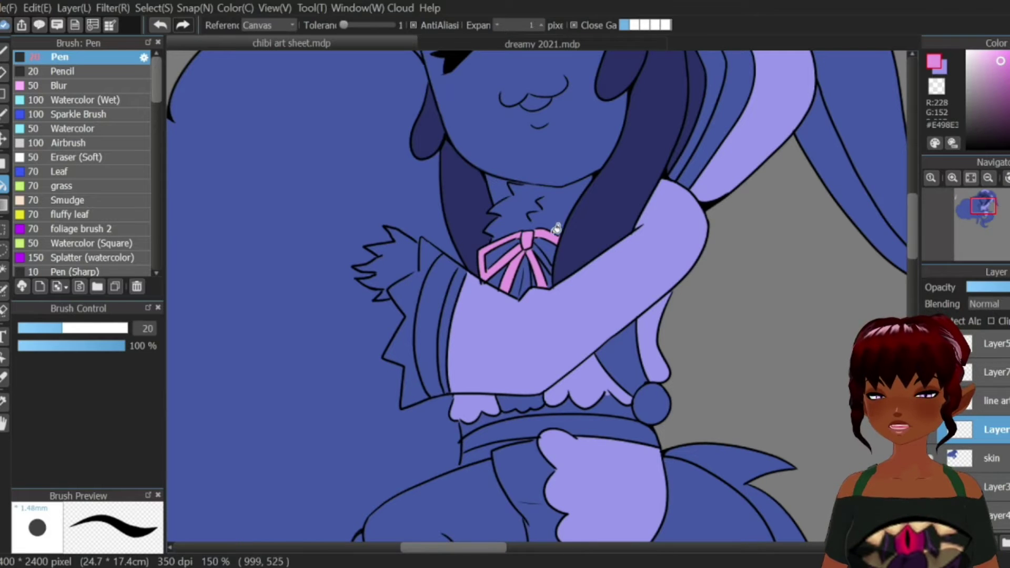
Step: Fill the sleeve's cuff stripe and the hood's zigzag band with the same pink
{"action": "left_click", "coordinate": [444, 275]}
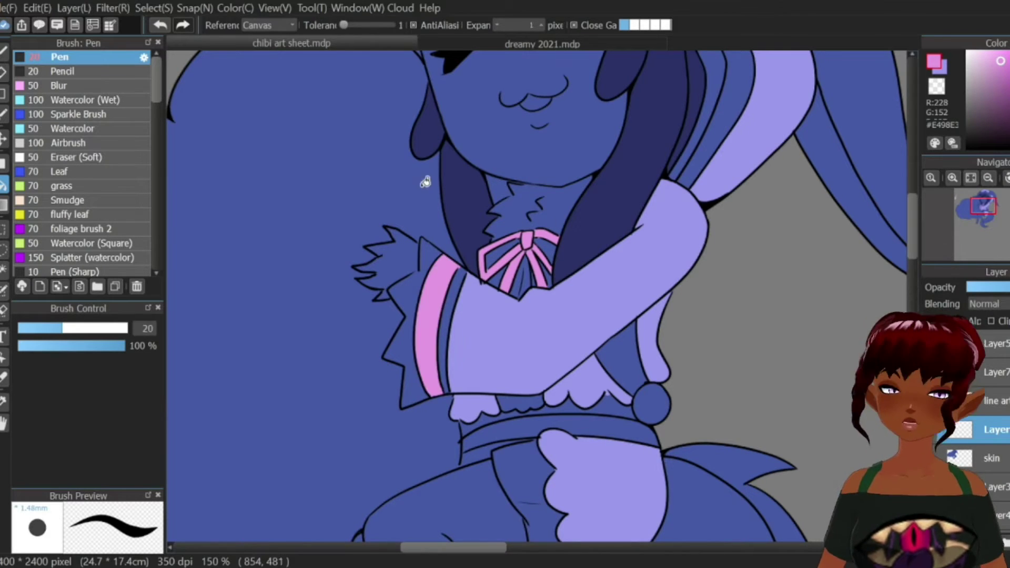
{"action": "scroll", "coordinate": [425, 182], "scroll_direction": "down", "scroll_amount": 3}
{"action": "scroll", "coordinate": [497, 180], "scroll_direction": "up", "scroll_amount": 1}
{"action": "scroll", "coordinate": [554, 236], "scroll_direction": "down", "scroll_amount": 2}
{"action": "key", "text": "ctrl+plus"}
{"action": "key", "text": "ctrl+plus"}
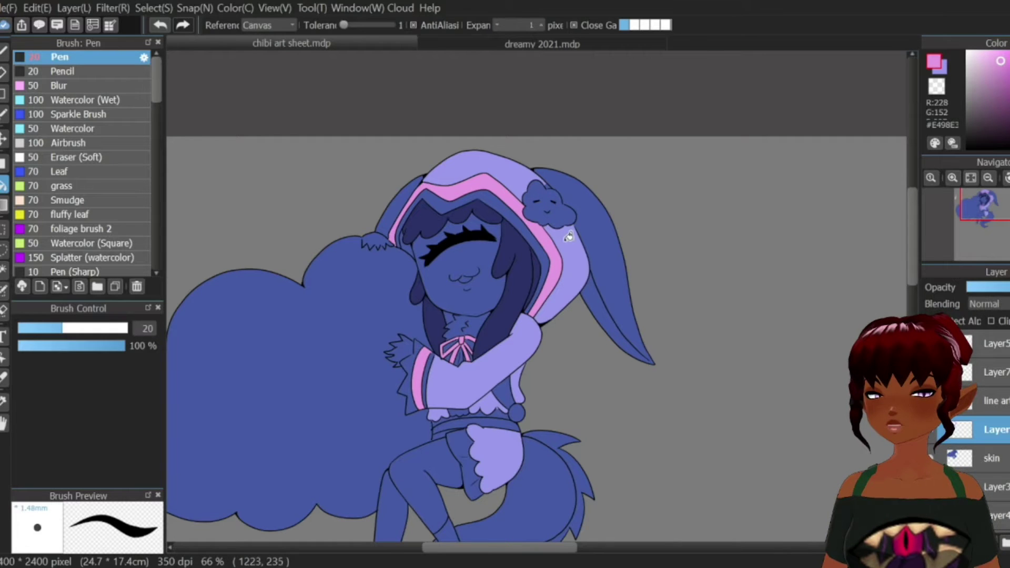
Step: Check the dreamy 2021.mdp reference drawing and set up a black pen of size 2.8 on a new layer
{"action": "left_click", "coordinate": [549, 43]}
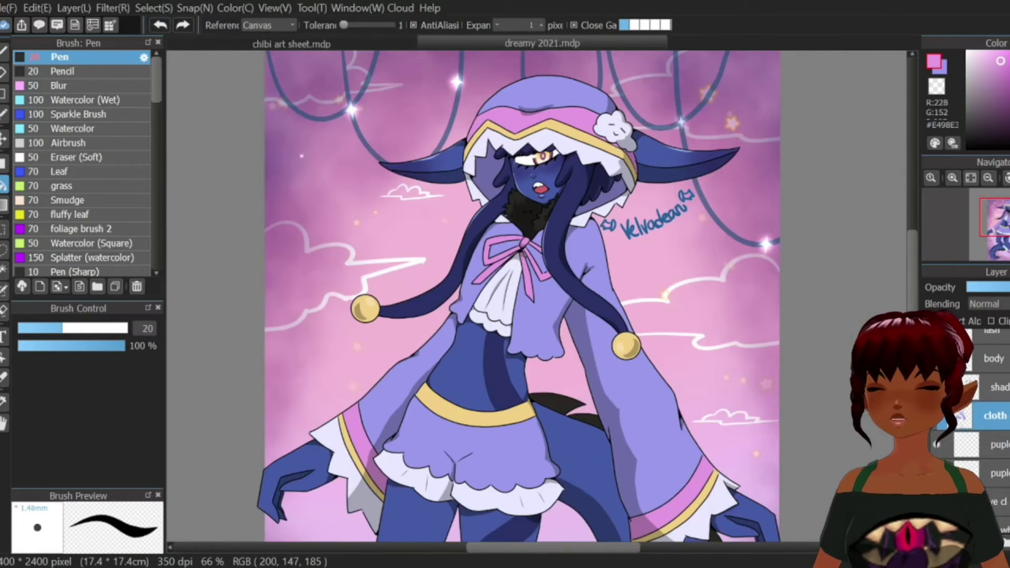
{"action": "left_click", "coordinate": [364, 45]}
{"action": "left_click", "coordinate": [934, 543]}
{"action": "right_click", "coordinate": [460, 245]}
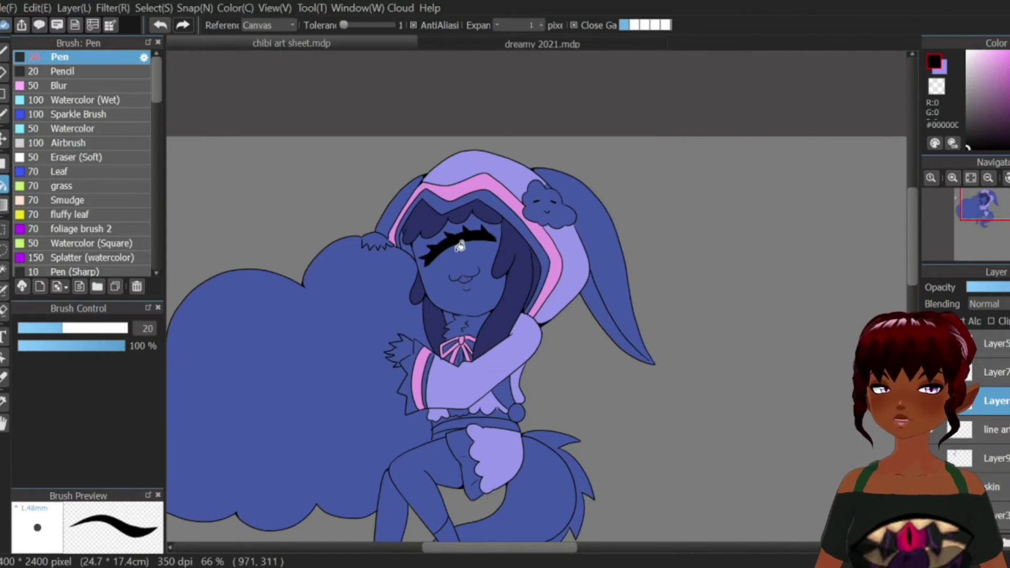
{"action": "left_click", "coordinate": [4, 52]}
{"action": "type", "text": "2."}
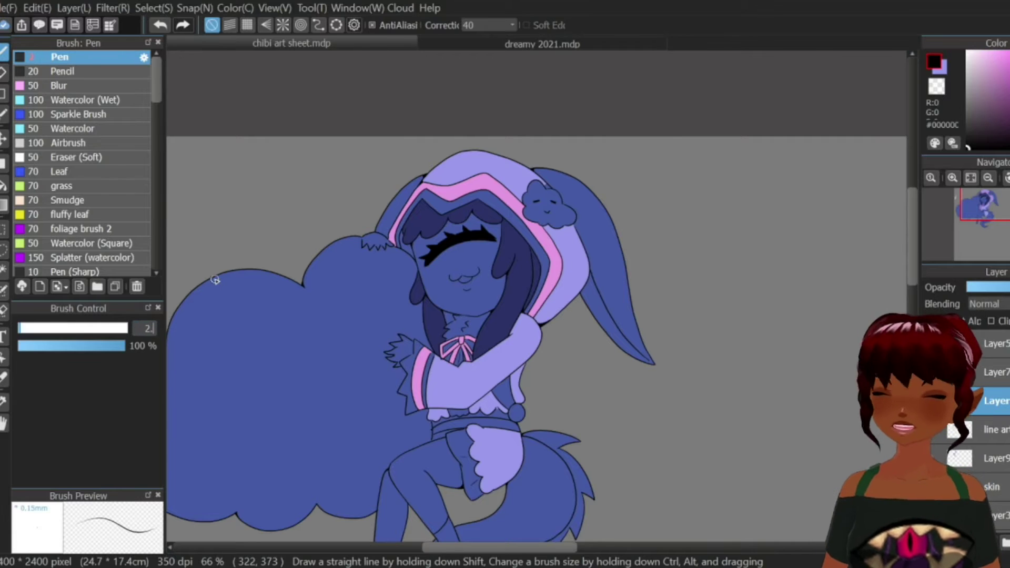
{"action": "type", "text": "8"}
Step: Draw the jagged trim inside the hood, running across the fringe and down the hair on the right side of the face
{"action": "mouse_move", "coordinate": [1001, 201]}
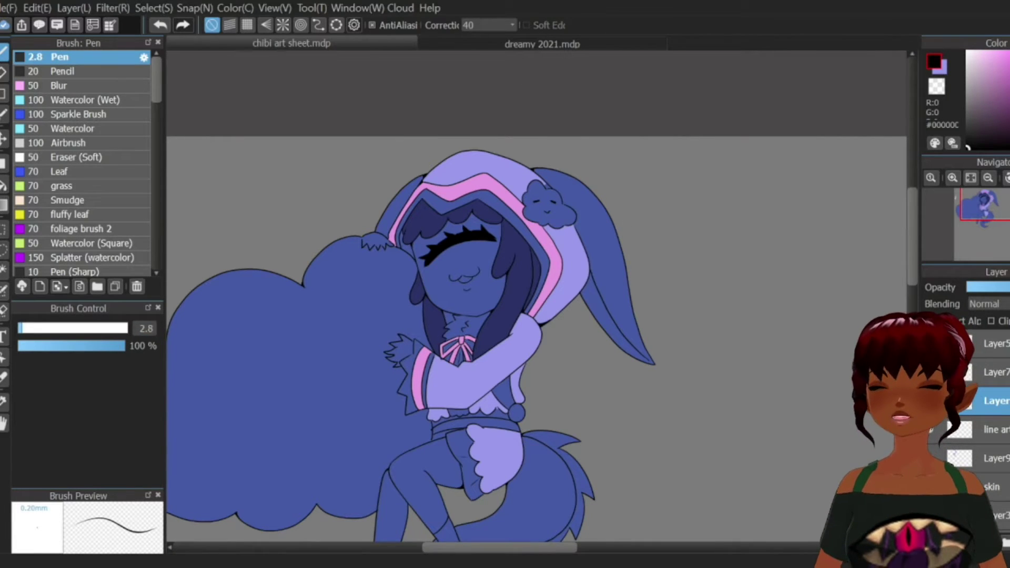
{"action": "scroll", "coordinate": [495, 190], "scroll_direction": "up", "scroll_amount": 2}
{"action": "scroll", "coordinate": [421, 231], "scroll_direction": "up", "scroll_amount": 1}
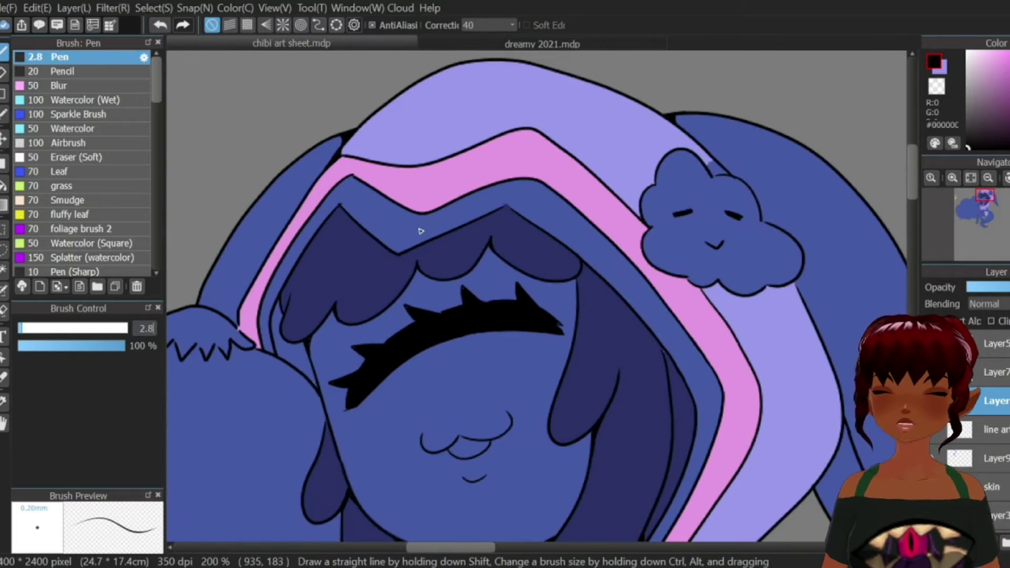
{"action": "mouse_move", "coordinate": [385, 260]}
{"action": "left_mouse_down"}
{"action": "mouse_move", "coordinate": [435, 267]}
{"action": "mouse_move", "coordinate": [498, 240]}
{"action": "mouse_move", "coordinate": [555, 252]}
{"action": "mouse_move", "coordinate": [578, 322]}
{"action": "mouse_move", "coordinate": [614, 320]}
{"action": "mouse_move", "coordinate": [652, 394]}
{"action": "left_mouse_up"}
{"action": "scroll", "coordinate": [654, 333], "scroll_direction": "down", "scroll_amount": 3}
{"action": "scroll", "coordinate": [654, 333], "scroll_direction": "up", "scroll_amount": 1}
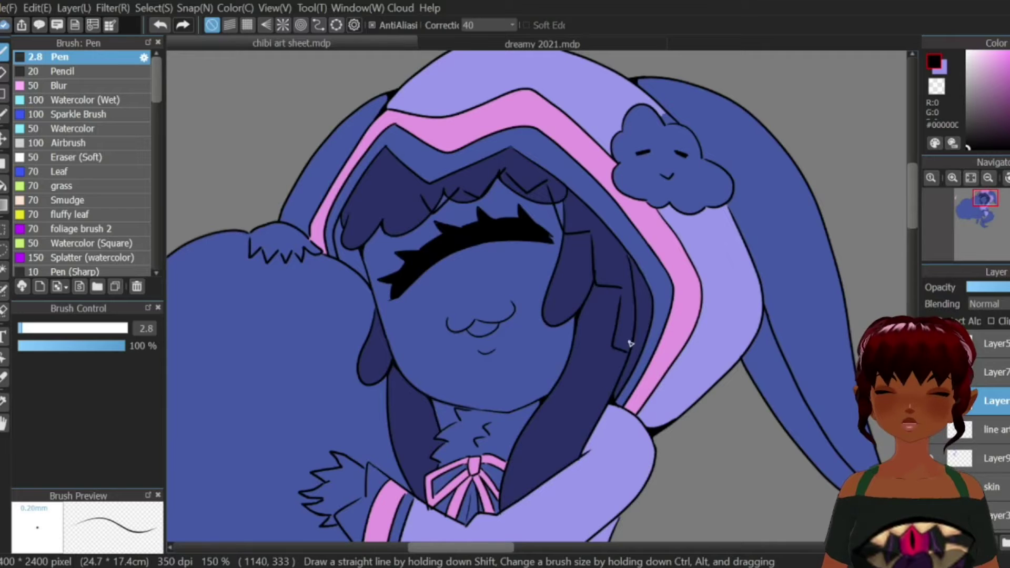
{"action": "scroll", "coordinate": [626, 390], "scroll_direction": "up", "scroll_amount": 1}
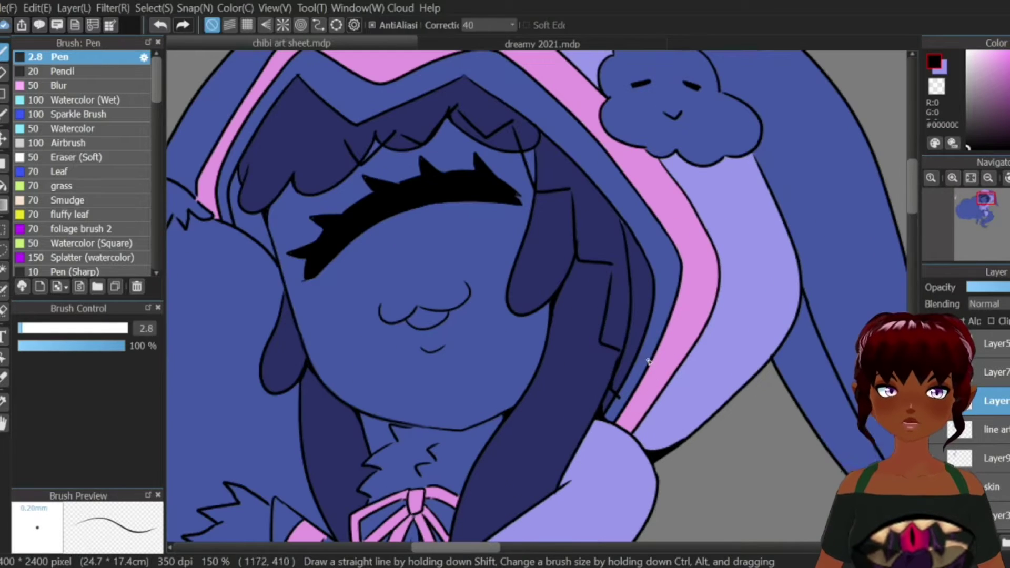
{"action": "scroll", "coordinate": [753, 282], "scroll_direction": "down", "scroll_amount": 2}
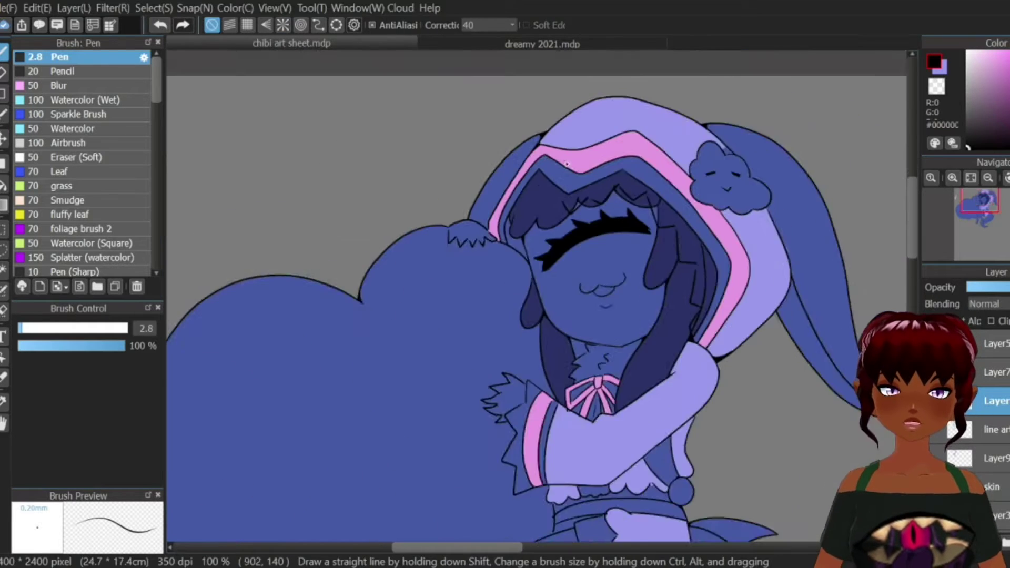
Step: Draw the jagged trim along the left side of the hood opening, undoing and redrawing the last stroke
{"action": "scroll", "coordinate": [547, 186], "scroll_direction": "up", "scroll_amount": 3}
{"action": "left_click_drag", "start_coordinate": [548, 269], "coordinate": [508, 310]}
{"action": "mouse_move", "coordinate": [508, 310]}
{"action": "left_mouse_down"}
{"action": "mouse_move", "coordinate": [458, 258]}
{"action": "mouse_move", "coordinate": [431, 342]}
{"action": "mouse_move", "coordinate": [484, 303]}
{"action": "mouse_move", "coordinate": [389, 362]}
{"action": "mouse_move", "coordinate": [396, 351]}
{"action": "mouse_move", "coordinate": [405, 390]}
{"action": "left_mouse_up"}
{"action": "scroll", "coordinate": [664, 230], "scroll_direction": "down", "scroll_amount": 2}
{"action": "scroll", "coordinate": [501, 225], "scroll_direction": "up", "scroll_amount": 1}
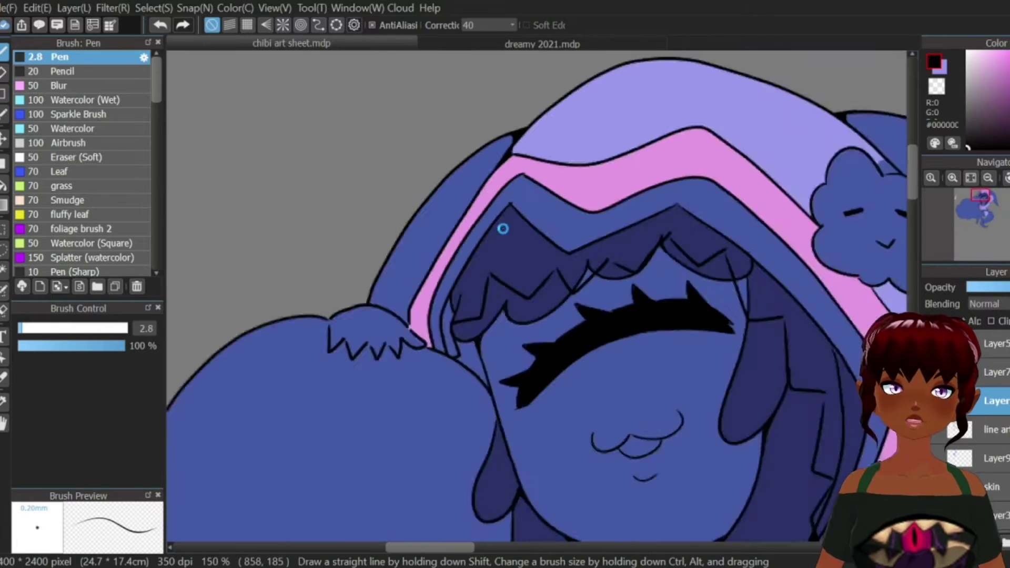
{"action": "scroll", "coordinate": [500, 225], "scroll_direction": "up", "scroll_amount": 1}
{"action": "left_click", "coordinate": [160, 24]}
{"action": "mouse_move", "coordinate": [575, 286]}
{"action": "left_mouse_down"}
{"action": "mouse_move", "coordinate": [530, 284]}
{"action": "mouse_move", "coordinate": [558, 197]}
{"action": "mouse_move", "coordinate": [502, 256]}
{"action": "mouse_move", "coordinate": [515, 251]}
{"action": "mouse_move", "coordinate": [478, 329]}
{"action": "mouse_move", "coordinate": [450, 314]}
{"action": "mouse_move", "coordinate": [442, 325]}
{"action": "mouse_move", "coordinate": [435, 411]}
{"action": "mouse_move", "coordinate": [449, 436]}
{"action": "left_mouse_up"}
{"action": "scroll", "coordinate": [467, 392], "scroll_direction": "down", "scroll_amount": 2}
{"action": "scroll", "coordinate": [518, 294], "scroll_direction": "up", "scroll_amount": 2}
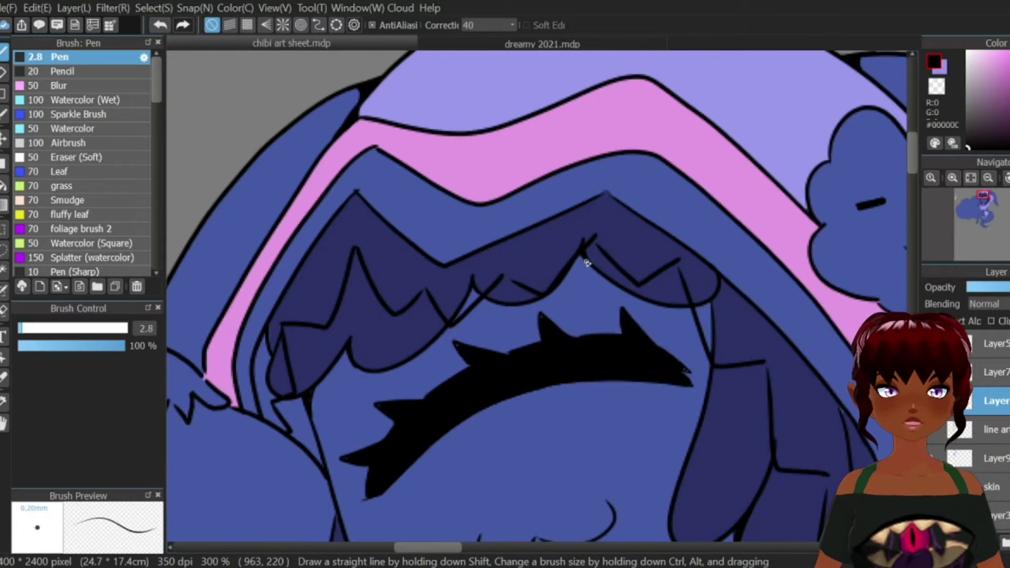
Step: Lasso the trim tooth above the eyelashes and transform it slightly to line up with the neighbouring teeth
{"action": "key", "text": "m"}
{"action": "mouse_move", "coordinate": [431, 293]}
{"action": "left_mouse_down"}
{"action": "mouse_move", "coordinate": [509, 300]}
{"action": "mouse_move", "coordinate": [429, 294]}
{"action": "left_mouse_up"}
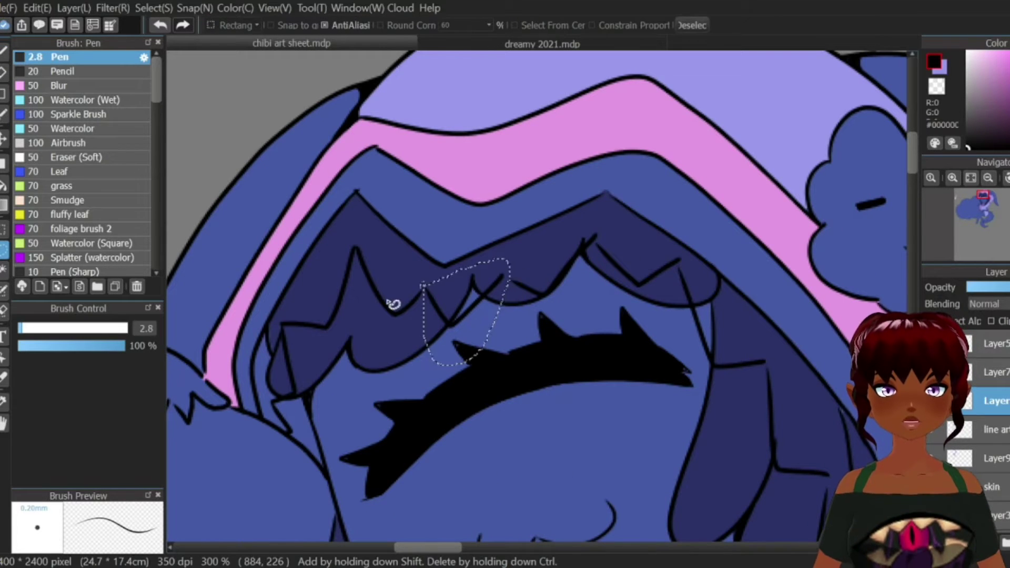
{"action": "key", "text": "ctrl+t"}
{"action": "left_click_drag", "start_coordinate": [466, 347], "coordinate": [483, 349]}
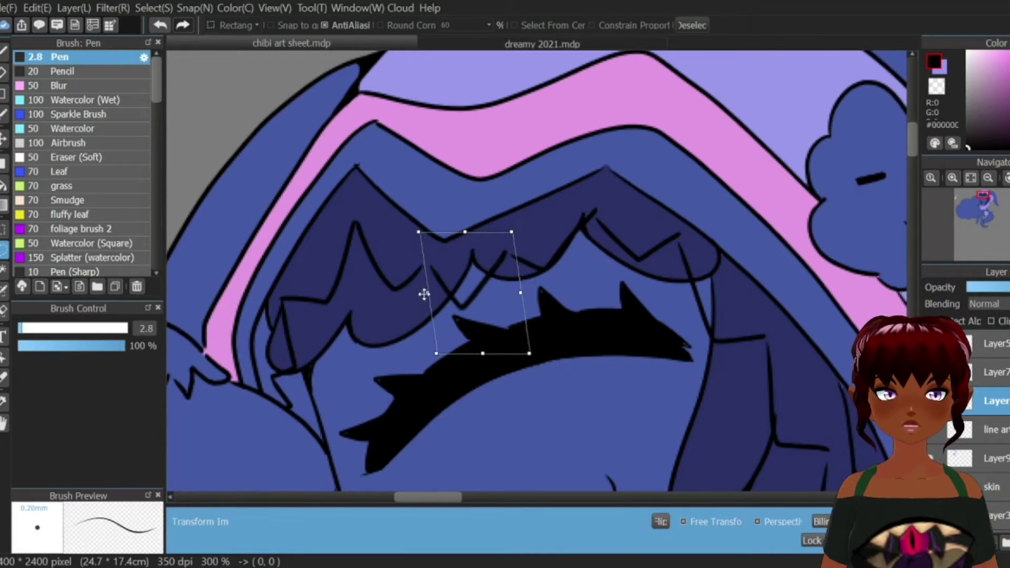
{"action": "left_click", "coordinate": [866, 540]}
{"action": "key", "text": "ctrl+t"}
{"action": "left_click_drag", "start_coordinate": [464, 342], "coordinate": [477, 334]}
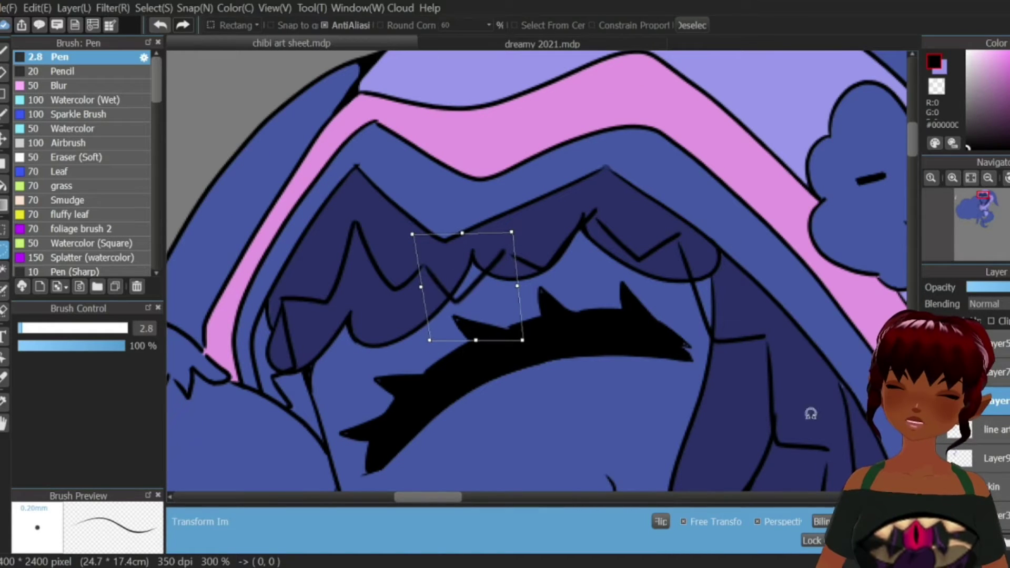
{"action": "key", "text": "Return"}
Step: Erase the fringe outlines that cross the middle teeth of the jagged trim on the line art layer
{"action": "key", "text": "b"}
{"action": "scroll", "coordinate": [601, 225], "scroll_direction": "up", "scroll_amount": 2}
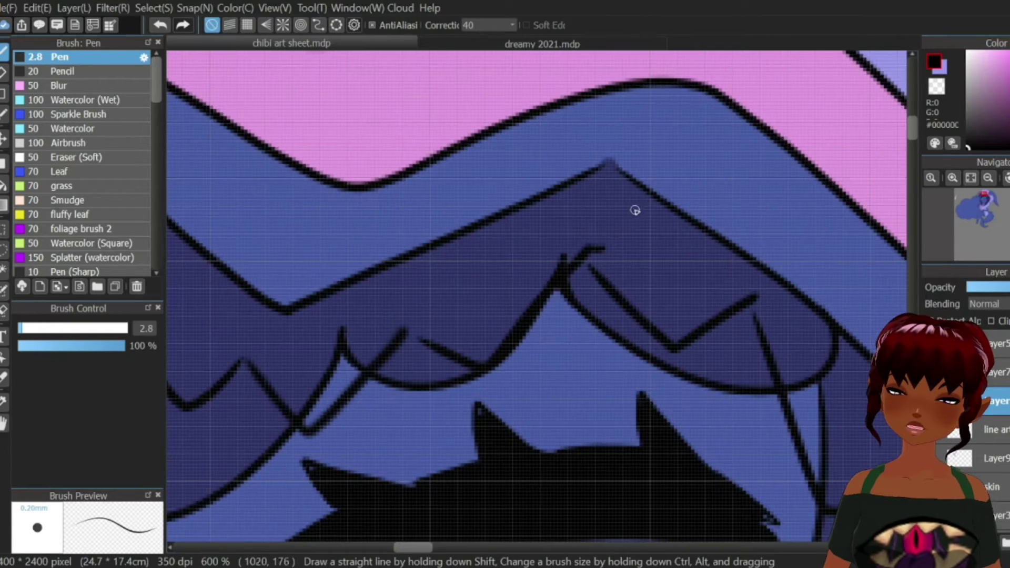
{"action": "key", "text": "e"}
{"action": "scroll", "coordinate": [536, 225], "scroll_direction": "down", "scroll_amount": 3}
{"action": "scroll", "coordinate": [692, 226], "scroll_direction": "down", "scroll_amount": 2}
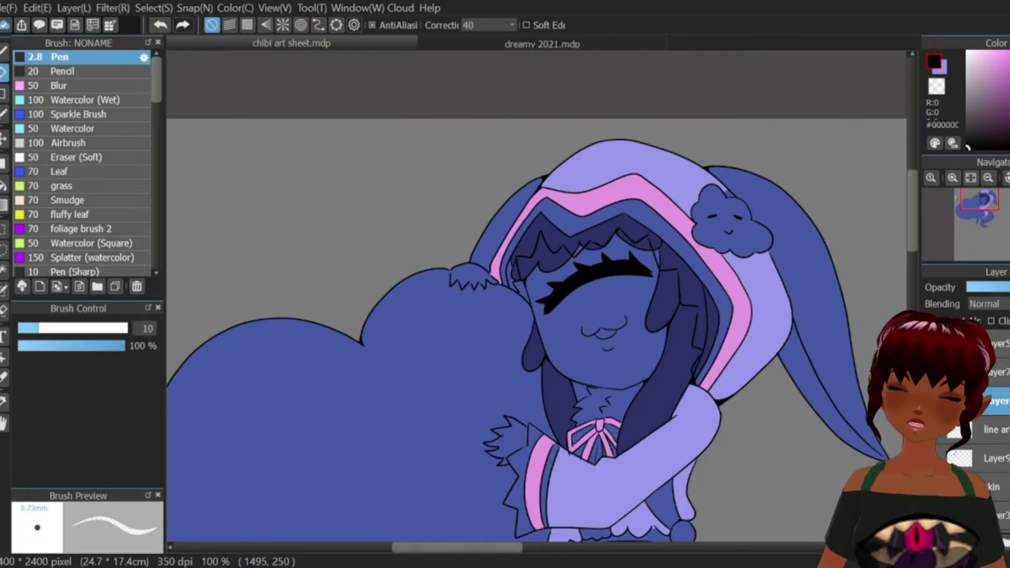
{"action": "scroll", "coordinate": [621, 233], "scroll_direction": "up", "scroll_amount": 2}
{"action": "scroll", "coordinate": [552, 293], "scroll_direction": "up", "scroll_amount": 2}
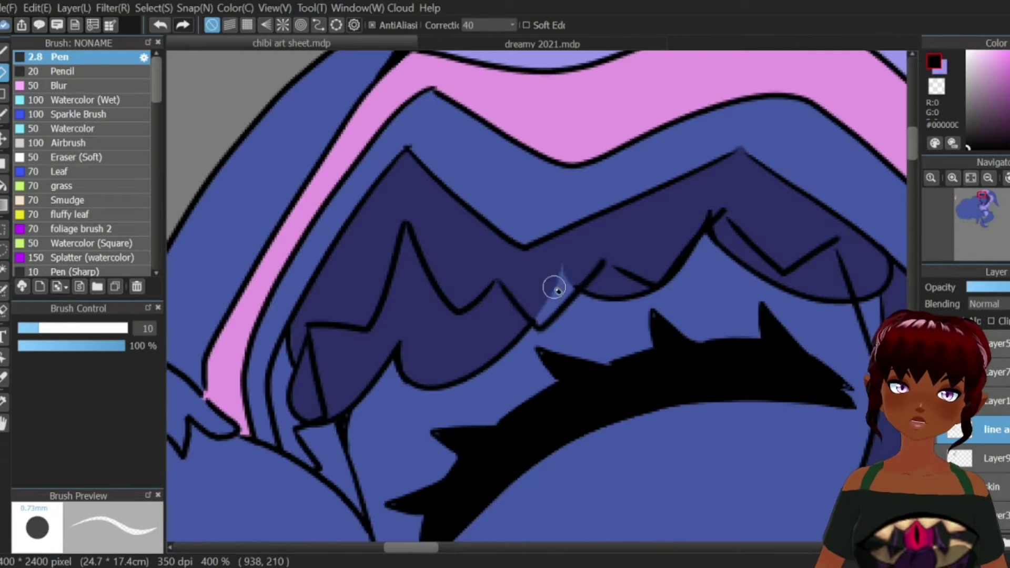
{"action": "scroll", "coordinate": [749, 218], "scroll_direction": "down", "scroll_amount": 2}
{"action": "scroll", "coordinate": [805, 284], "scroll_direction": "up", "scroll_amount": 2}
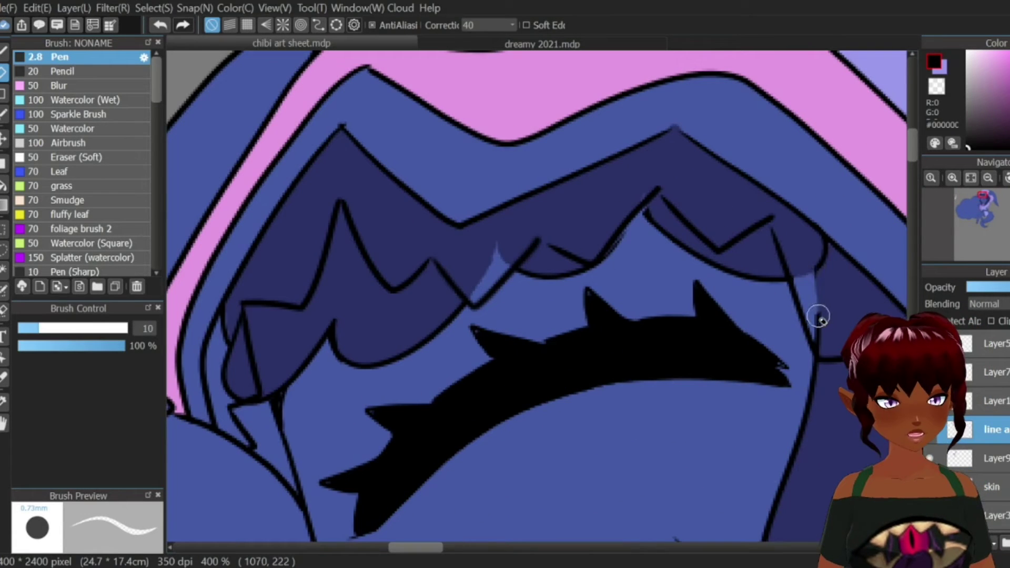
Step: Erase the overlapping hair outlines beside the right and left ends of the fringe trim
{"action": "left_click_drag", "start_coordinate": [816, 308], "coordinate": [829, 266]}
{"action": "scroll", "coordinate": [781, 243], "scroll_direction": "down", "scroll_amount": 2}
{"action": "scroll", "coordinate": [528, 268], "scroll_direction": "up", "scroll_amount": 2}
{"action": "left_click_drag", "start_coordinate": [481, 309], "coordinate": [484, 285]}
{"action": "scroll", "coordinate": [560, 242], "scroll_direction": "down", "scroll_amount": 2}
{"action": "scroll", "coordinate": [527, 270], "scroll_direction": "up", "scroll_amount": 2}
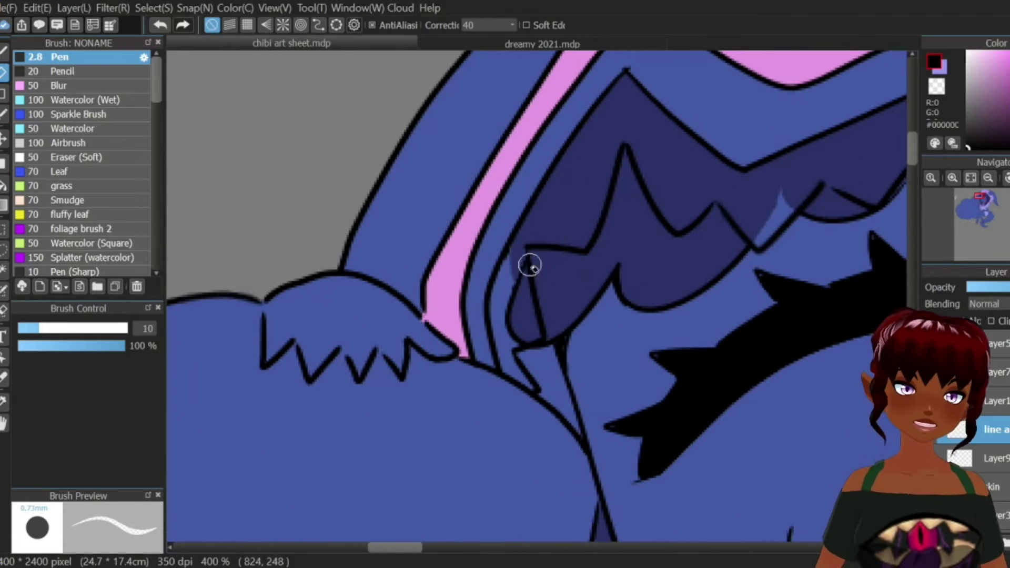
{"action": "scroll", "coordinate": [523, 266], "scroll_direction": "down", "scroll_amount": 2}
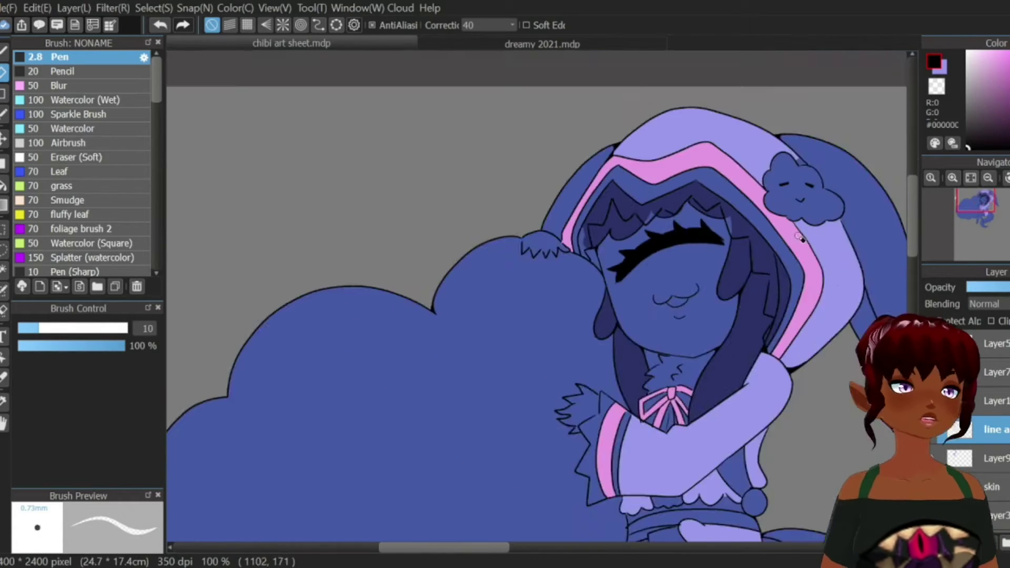
Step: Sample the dark hair colour and paint over the leftover gaps in the side hair and fringe on the skin layer with a 7.5 pen
{"action": "scroll", "coordinate": [767, 281], "scroll_direction": "up", "scroll_amount": 1}
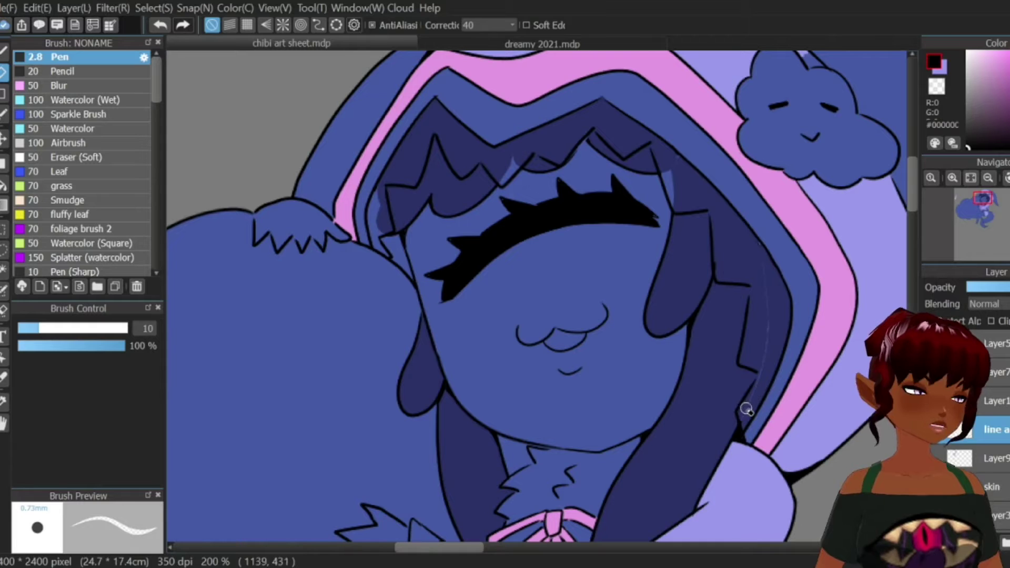
{"action": "left_click", "coordinate": [994, 487]}
{"action": "left_click", "coordinate": [3, 402]}
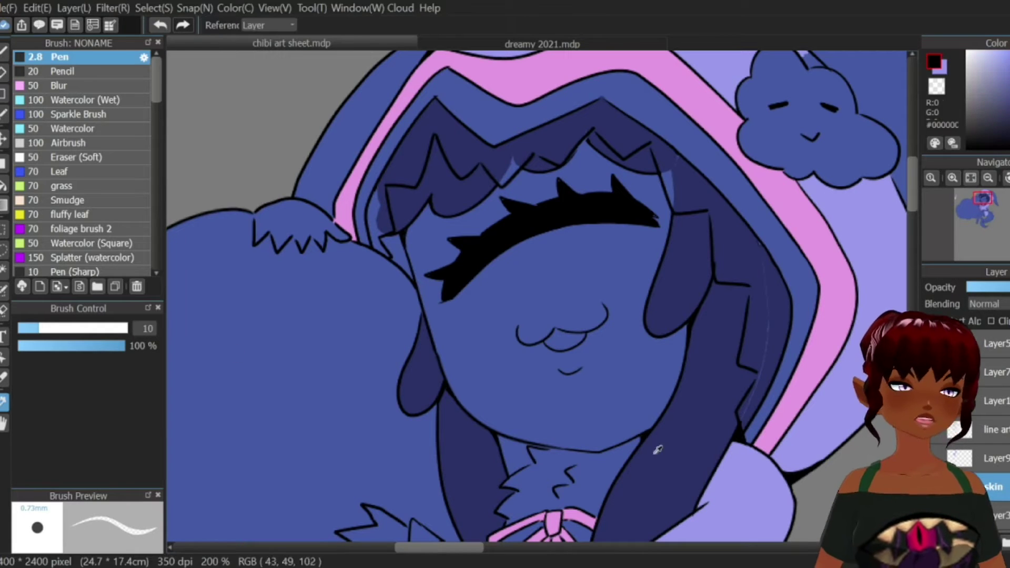
{"action": "left_click", "coordinate": [654, 442]}
{"action": "left_click", "coordinate": [3, 51]}
{"action": "left_click", "coordinate": [33, 328]}
{"action": "left_click_drag", "start_coordinate": [768, 347], "coordinate": [750, 409]}
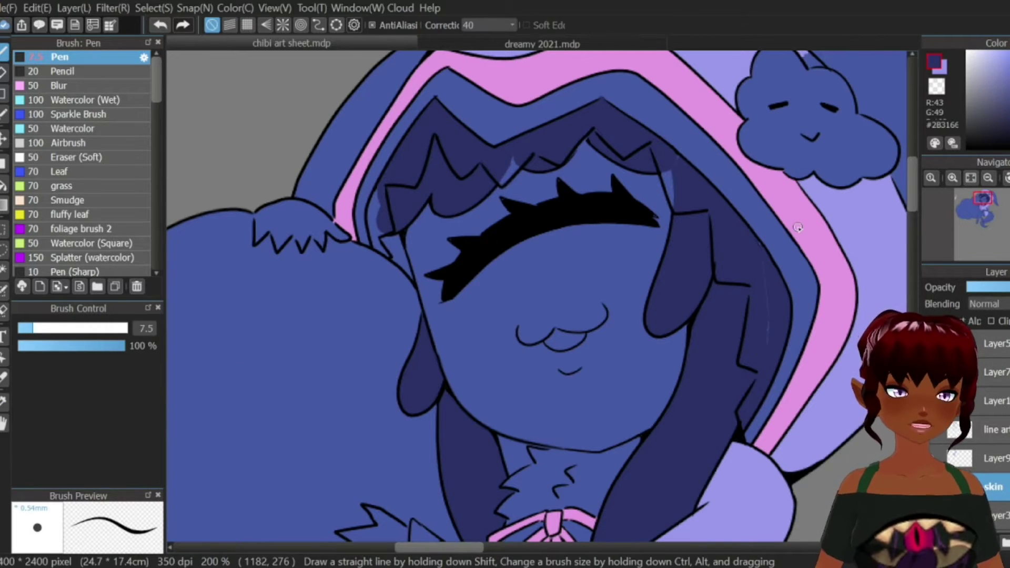
{"action": "mouse_move", "coordinate": [671, 178]}
{"action": "left_mouse_down"}
{"action": "mouse_move", "coordinate": [724, 239]}
{"action": "mouse_move", "coordinate": [718, 222]}
{"action": "left_mouse_up"}
{"action": "scroll", "coordinate": [565, 216], "scroll_direction": "up", "scroll_amount": 3}
{"action": "mouse_move", "coordinate": [562, 237]}
{"action": "left_mouse_down"}
{"action": "mouse_move", "coordinate": [541, 271]}
{"action": "mouse_move", "coordinate": [568, 258]}
{"action": "left_mouse_up"}
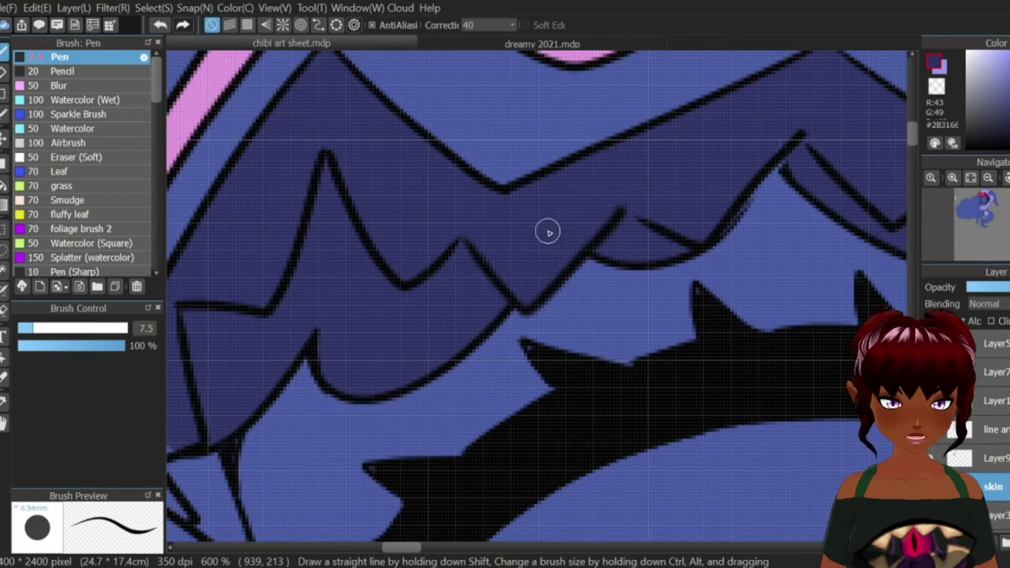
{"action": "scroll", "coordinate": [651, 158], "scroll_direction": "down", "scroll_amount": 4}
Step: Sample the off-white swatch, try filling the jagged trim on the layer above the skin, and undo that fill
{"action": "left_click", "coordinate": [995, 458]}
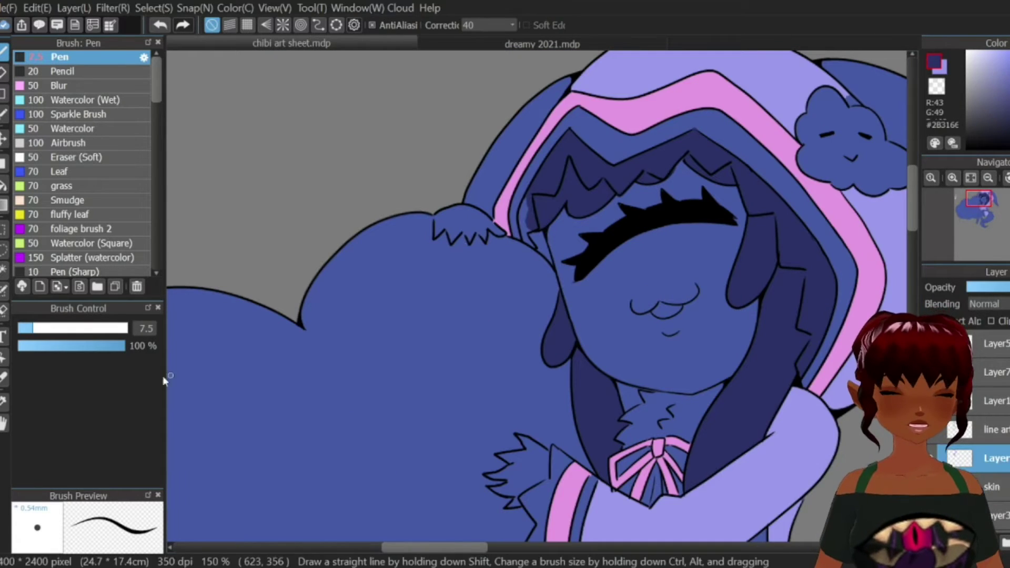
{"action": "left_click", "coordinate": [3, 401]}
{"action": "scroll", "coordinate": [592, 295], "scroll_direction": "down", "scroll_amount": 4}
{"action": "scroll", "coordinate": [432, 290], "scroll_direction": "up", "scroll_amount": 3}
{"action": "left_click", "coordinate": [417, 294]}
{"action": "left_click", "coordinate": [3, 185]}
{"action": "scroll", "coordinate": [454, 283], "scroll_direction": "down", "scroll_amount": 2}
{"action": "scroll", "coordinate": [777, 243], "scroll_direction": "up", "scroll_amount": 3}
{"action": "left_click", "coordinate": [701, 337]}
{"action": "left_click", "coordinate": [160, 25]}
Step: Close the gaps along the jagged trim's outline with short off-white pen strokes
{"action": "left_click", "coordinate": [3, 51]}
{"action": "scroll", "coordinate": [691, 431], "scroll_direction": "up", "scroll_amount": 1}
{"action": "scroll", "coordinate": [691, 344], "scroll_direction": "up", "scroll_amount": 1}
{"action": "left_click_drag", "start_coordinate": [682, 303], "coordinate": [678, 329]}
{"action": "left_click_drag", "start_coordinate": [688, 448], "coordinate": [694, 428]}
{"action": "left_click_drag", "start_coordinate": [621, 193], "coordinate": [624, 202]}
Step: Fill the hood's jagged trim with the off-white colour #E8E8FE
{"action": "left_click", "coordinate": [3, 185]}
{"action": "left_click", "coordinate": [731, 251]}
{"action": "left_click", "coordinate": [652, 163]}
{"action": "scroll", "coordinate": [652, 163], "scroll_direction": "down", "scroll_amount": 3}
{"action": "scroll", "coordinate": [492, 261], "scroll_direction": "up", "scroll_amount": 2}
Step: Fill the remaining spots at the trim's left end with off-white, touch them up with the pen, and set its size to 5.2
{"action": "left_click", "coordinate": [493, 271]}
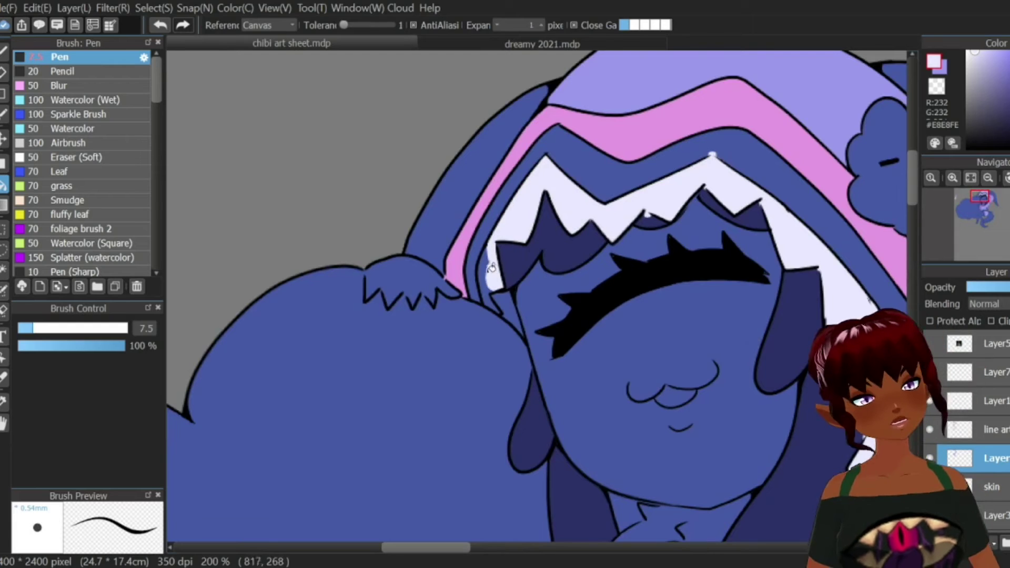
{"action": "left_click", "coordinate": [491, 278]}
{"action": "left_click", "coordinate": [495, 300]}
{"action": "left_click", "coordinate": [493, 305]}
{"action": "scroll", "coordinate": [496, 309], "scroll_direction": "up", "scroll_amount": 2}
{"action": "left_click", "coordinate": [4, 51]}
{"action": "mouse_move", "coordinate": [481, 300]}
{"action": "left_mouse_down"}
{"action": "mouse_move", "coordinate": [494, 311]}
{"action": "mouse_move", "coordinate": [480, 299]}
{"action": "left_mouse_up"}
{"action": "left_click", "coordinate": [28, 328]}
{"action": "scroll", "coordinate": [492, 308], "scroll_direction": "down", "scroll_amount": 4}
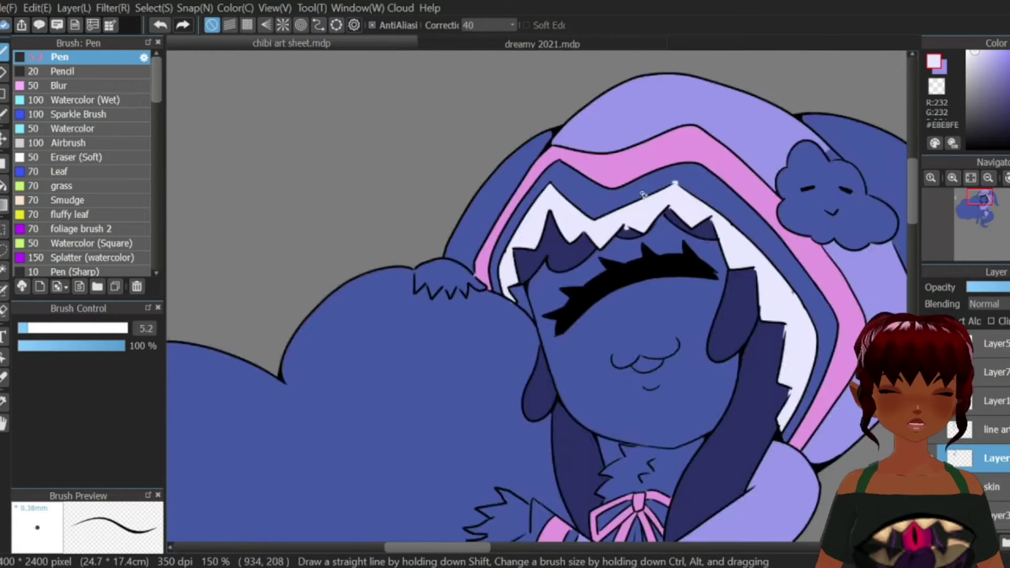
Step: Erase the off-white paint that spills past the outline at the trim's peaks and along its right side
{"action": "scroll", "coordinate": [679, 157], "scroll_direction": "up", "scroll_amount": 3}
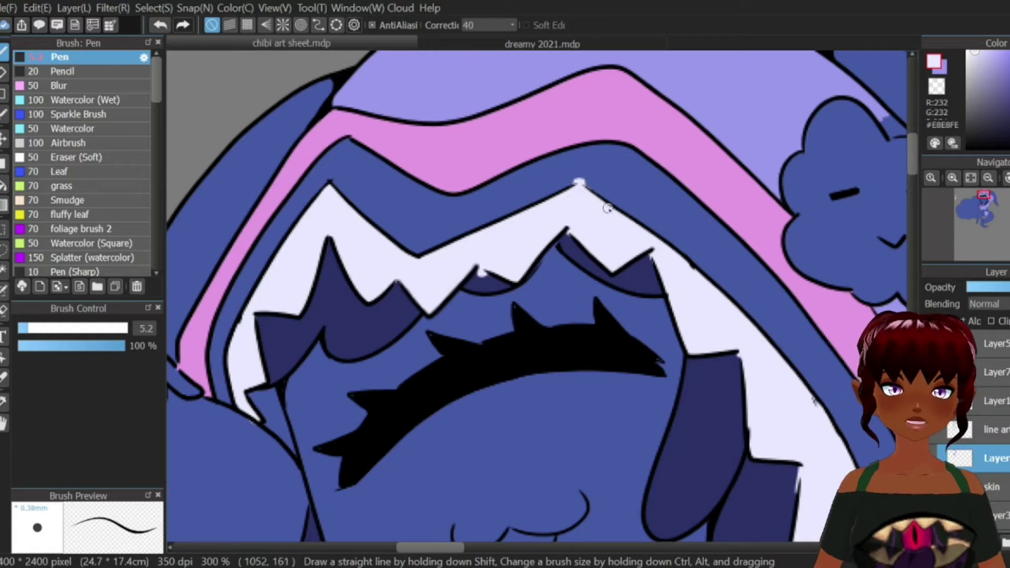
{"action": "key", "text": "e"}
{"action": "left_click_drag", "start_coordinate": [481, 272], "coordinate": [486, 276]}
{"action": "key", "text": "b"}
{"action": "key", "text": "e"}
{"action": "left_click_drag", "start_coordinate": [580, 183], "coordinate": [594, 181]}
{"action": "left_click_drag", "start_coordinate": [794, 483], "coordinate": [570, 246]}
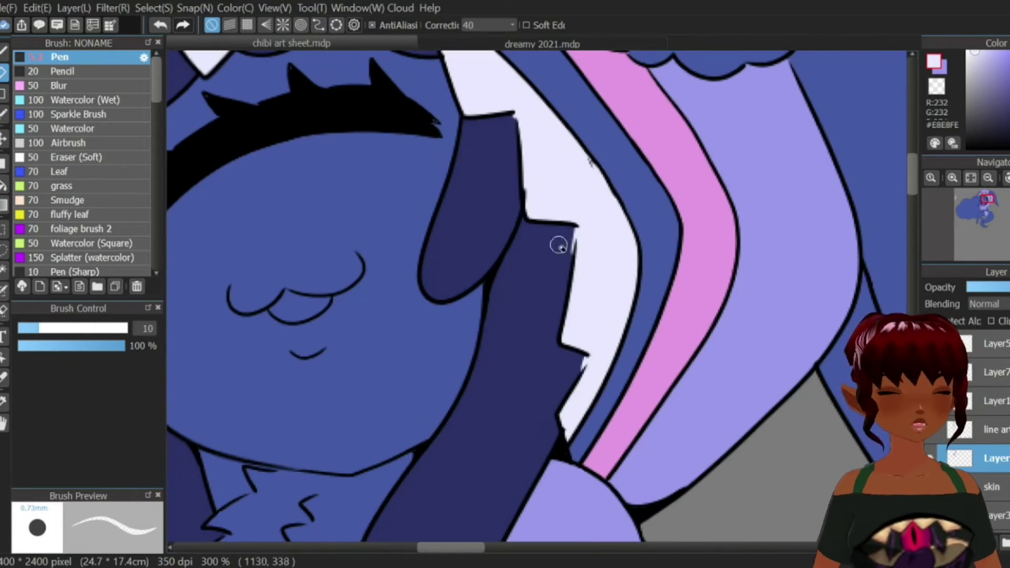
Step: Sample the yellow swatch and fill the hood's inner stripe between the pink band and the jagged trim
{"action": "scroll", "coordinate": [582, 357], "scroll_direction": "down", "scroll_amount": 5}
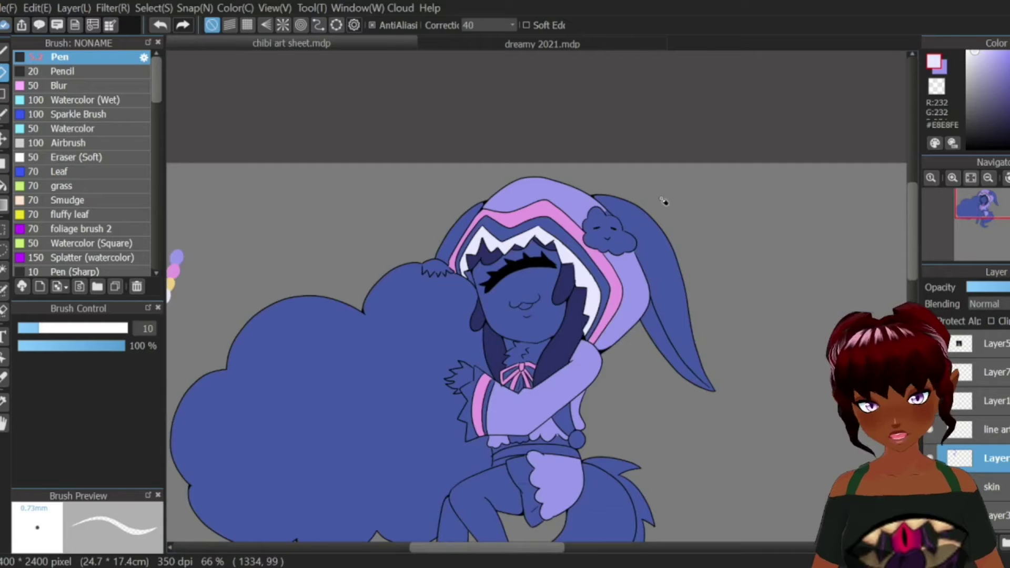
{"action": "left_click", "coordinate": [4, 377]}
{"action": "scroll", "coordinate": [419, 220], "scroll_direction": "down", "scroll_amount": 2}
{"action": "scroll", "coordinate": [294, 237], "scroll_direction": "up", "scroll_amount": 3}
{"action": "left_click", "coordinate": [294, 284]}
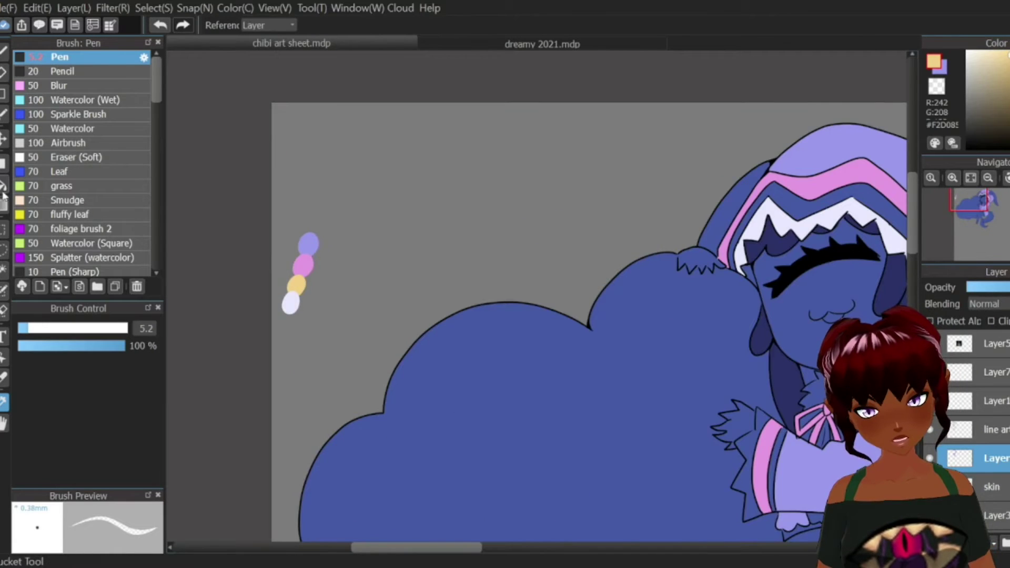
{"action": "left_click", "coordinate": [3, 185]}
{"action": "scroll", "coordinate": [477, 263], "scroll_direction": "down", "scroll_amount": 2}
{"action": "scroll", "coordinate": [577, 229], "scroll_direction": "up", "scroll_amount": 3}
{"action": "left_click", "coordinate": [715, 211]}
{"action": "scroll", "coordinate": [581, 182], "scroll_direction": "down", "scroll_amount": 3}
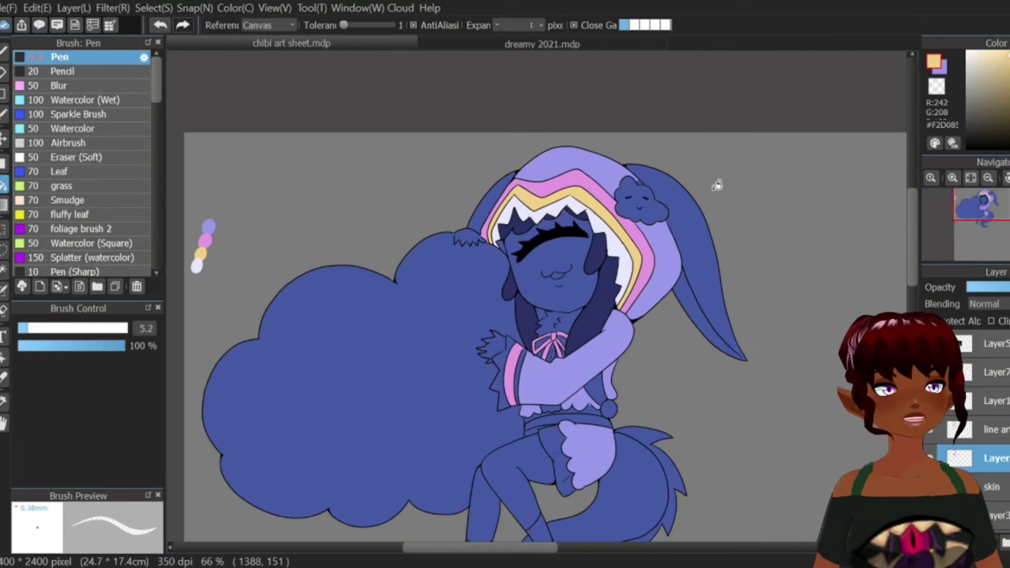
Step: Fill the cloud ornament on the hood with the trim's off-white, and sample the hood's lavender
{"action": "scroll", "coordinate": [588, 169], "scroll_direction": "up", "scroll_amount": 1}
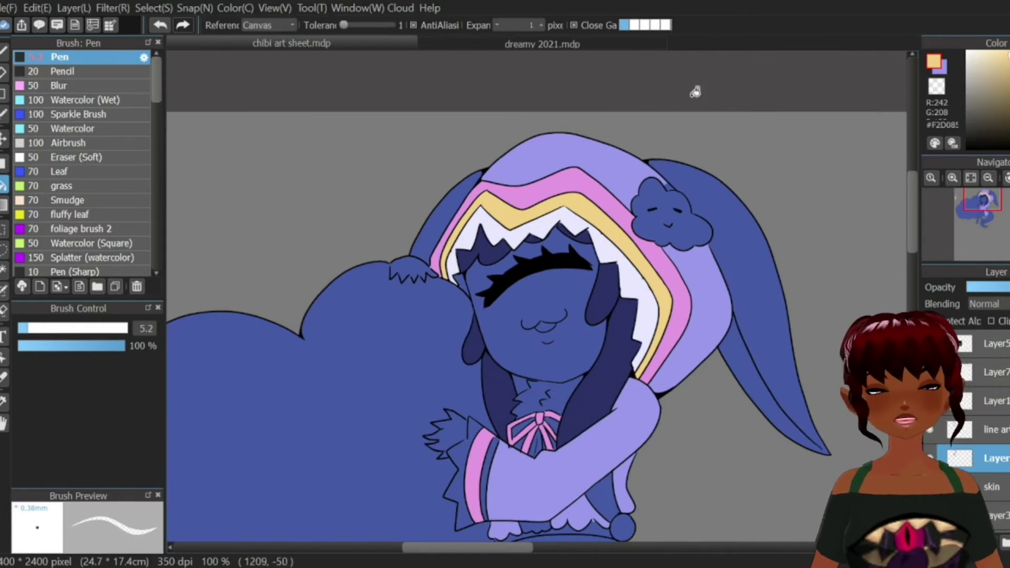
{"action": "left_click", "coordinate": [504, 233], "text": "alt"}
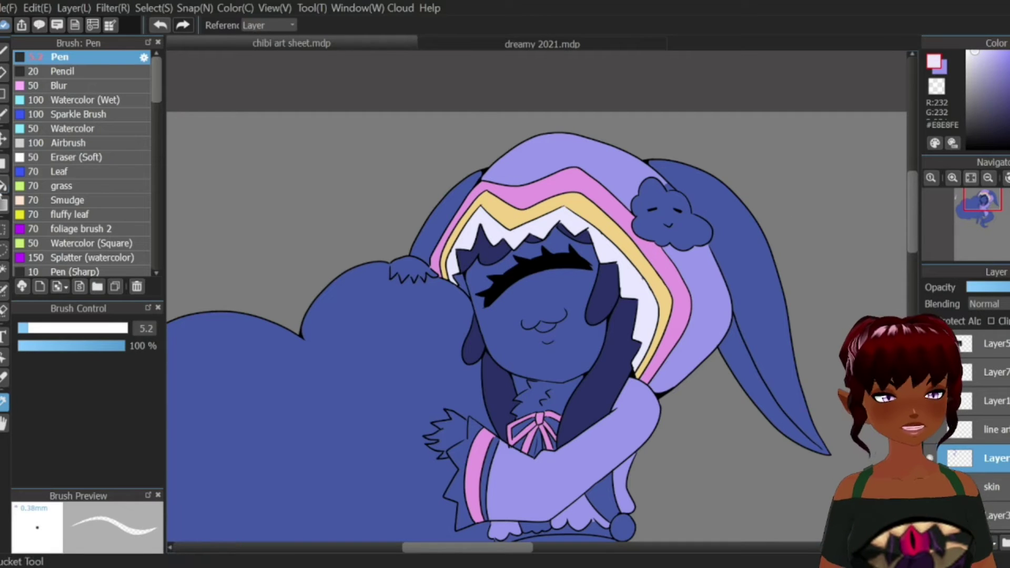
{"action": "left_click", "coordinate": [666, 216]}
{"action": "left_click", "coordinate": [679, 177], "text": "alt"}
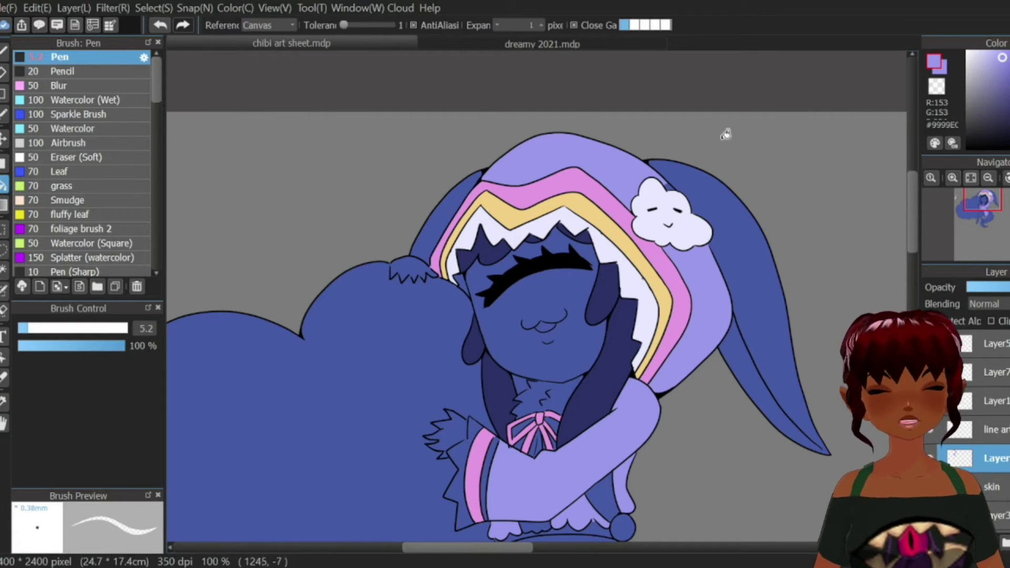
{"action": "scroll", "coordinate": [678, 147], "scroll_direction": "up", "scroll_amount": 2}
{"action": "scroll", "coordinate": [668, 113], "scroll_direction": "down", "scroll_amount": 2}
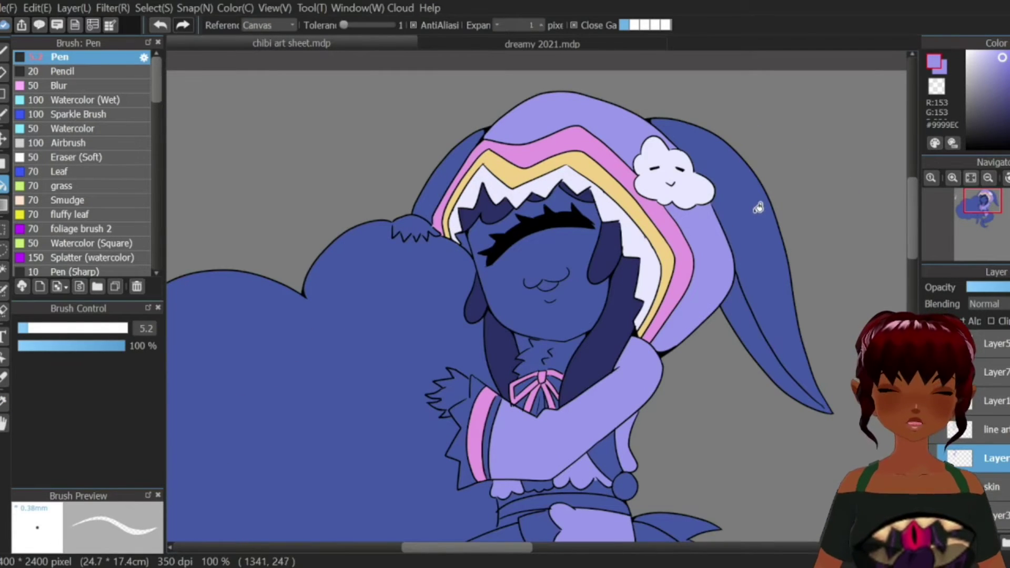
{"action": "scroll", "coordinate": [689, 158], "scroll_direction": "down", "scroll_amount": 2}
{"action": "scroll", "coordinate": [630, 331], "scroll_direction": "up", "scroll_amount": 2}
Step: Sample the trim's off-white and fill the shorts section beside the lavender scalloped flap
{"action": "left_click", "coordinate": [3, 401]}
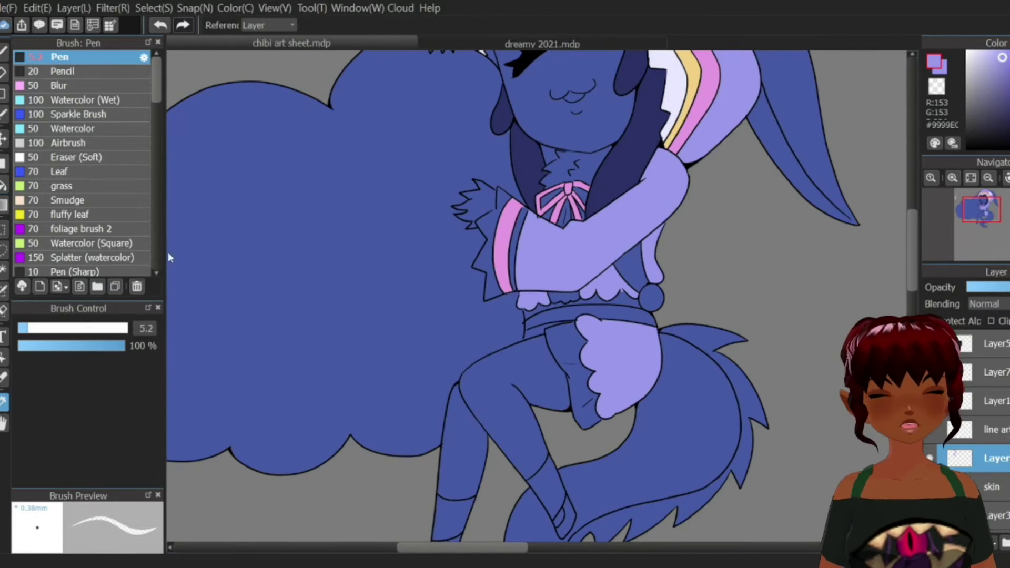
{"action": "scroll", "coordinate": [232, 223], "scroll_direction": "down", "scroll_amount": 2}
{"action": "scroll", "coordinate": [447, 268], "scroll_direction": "up", "scroll_amount": 1}
{"action": "left_click", "coordinate": [447, 102]}
{"action": "left_click", "coordinate": [3, 185]}
{"action": "left_click", "coordinate": [379, 295]}
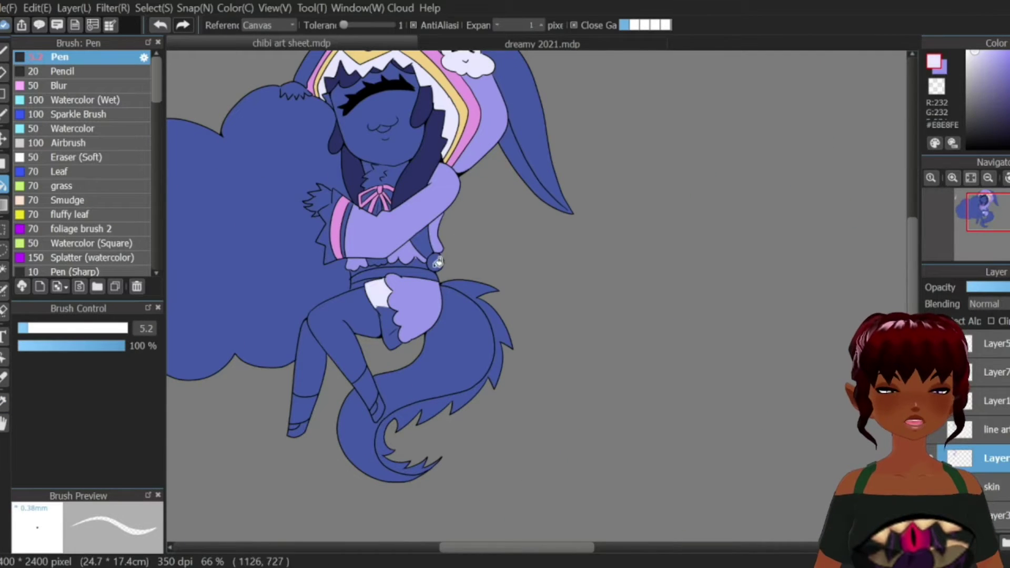
{"action": "scroll", "coordinate": [455, 250], "scroll_direction": "up", "scroll_amount": 1}
{"action": "left_click", "coordinate": [409, 313]}
Step: Fill both socks above the shoes with the same off-white
{"action": "left_click", "coordinate": [359, 400]}
{"action": "left_click", "coordinate": [273, 453]}
{"action": "scroll", "coordinate": [504, 325], "scroll_direction": "down", "scroll_amount": 1}
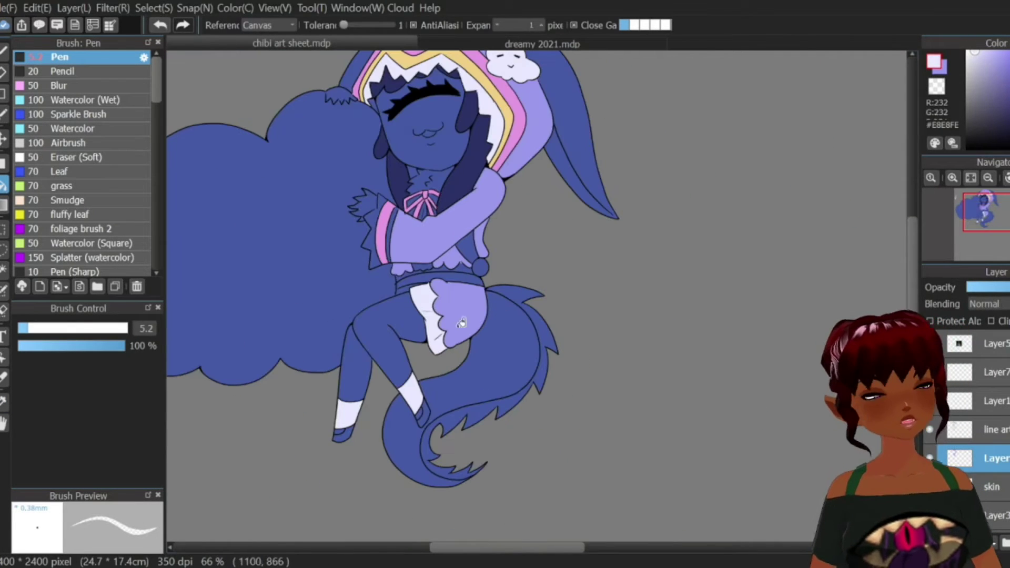
Step: Sample the hood stripe's yellow and fill the narrow sleeve stripe next to the pink cuff band
{"action": "left_click", "coordinate": [4, 402]}
{"action": "left_click", "coordinate": [508, 119]}
{"action": "left_click", "coordinate": [4, 185]}
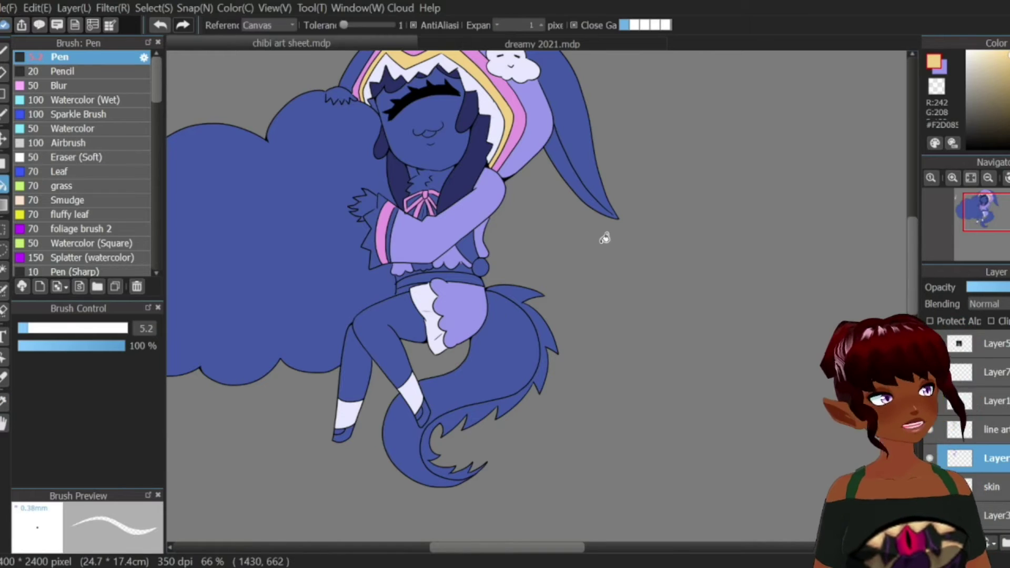
{"action": "scroll", "coordinate": [604, 238], "scroll_direction": "down", "scroll_amount": 4}
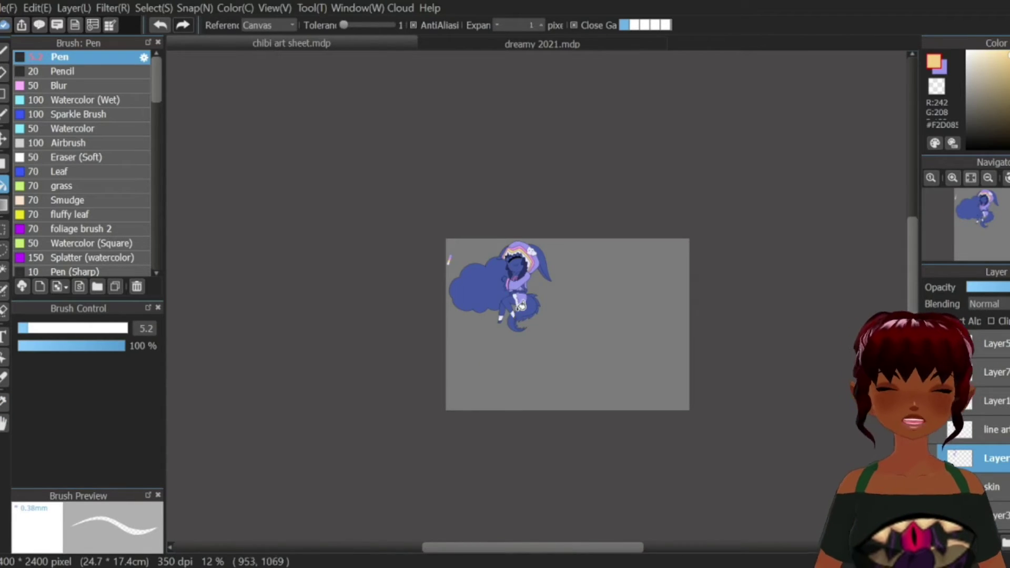
{"action": "scroll", "coordinate": [516, 314], "scroll_direction": "up", "scroll_amount": 3}
{"action": "scroll", "coordinate": [539, 263], "scroll_direction": "up", "scroll_amount": 4}
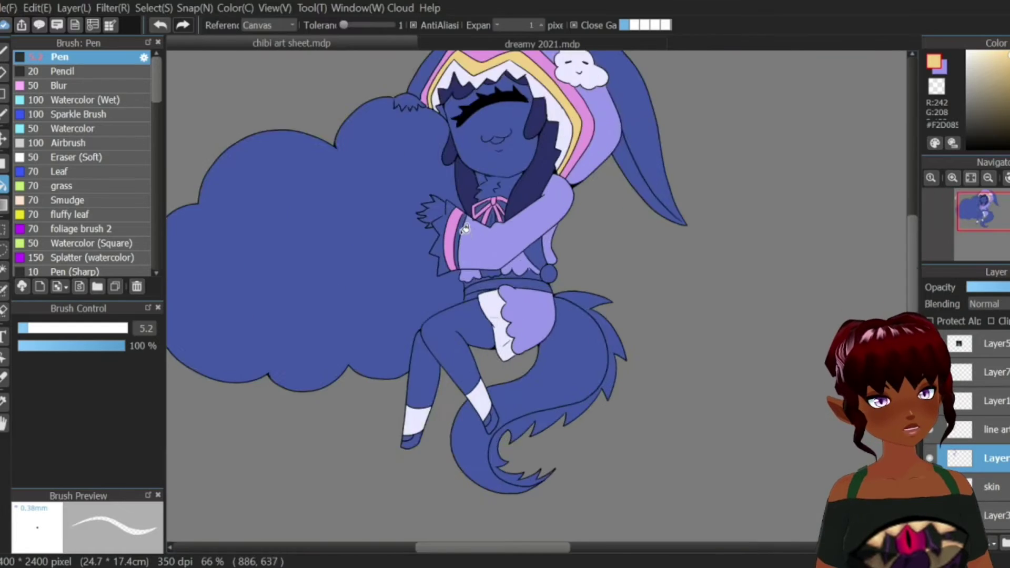
{"action": "scroll", "coordinate": [486, 308], "scroll_direction": "down", "scroll_amount": 2}
Step: Fill the sleeve's jagged cuff and the shirt hem area between the lavender scallops with the shorts' off-white
{"action": "left_click", "coordinate": [3, 401]}
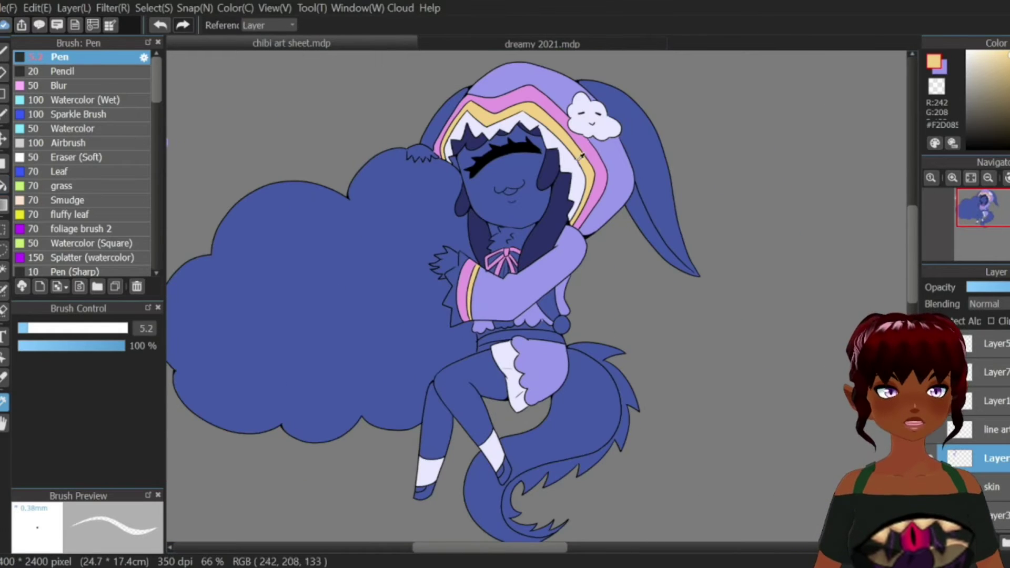
{"action": "left_click", "coordinate": [504, 359]}
{"action": "left_click", "coordinate": [4, 185]}
{"action": "left_click", "coordinate": [467, 258]}
{"action": "scroll", "coordinate": [536, 310], "scroll_direction": "up", "scroll_amount": 3}
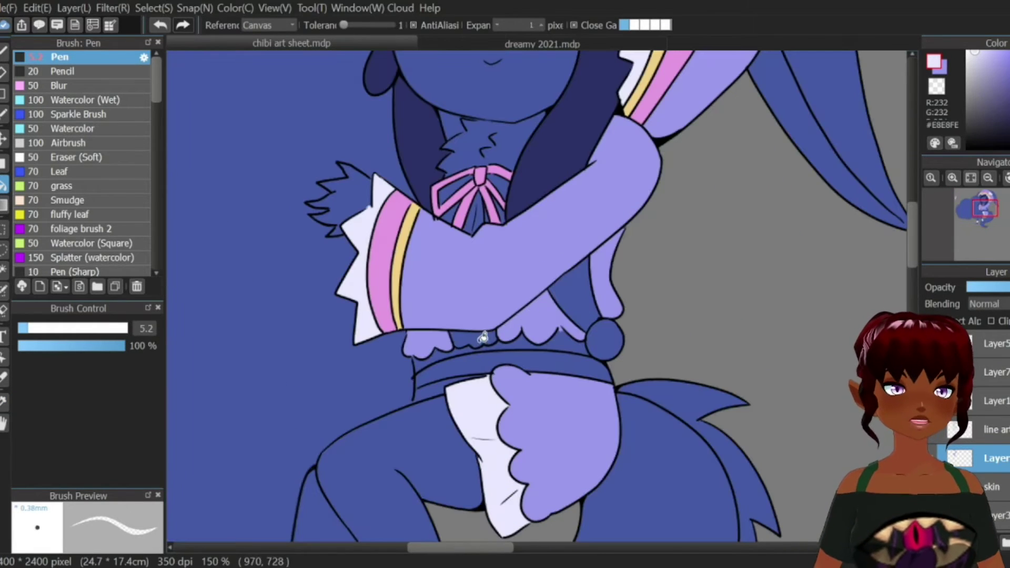
{"action": "left_click", "coordinate": [482, 338]}
{"action": "scroll", "coordinate": [585, 298], "scroll_direction": "down", "scroll_amount": 2}
{"action": "scroll", "coordinate": [567, 272], "scroll_direction": "up", "scroll_amount": 1}
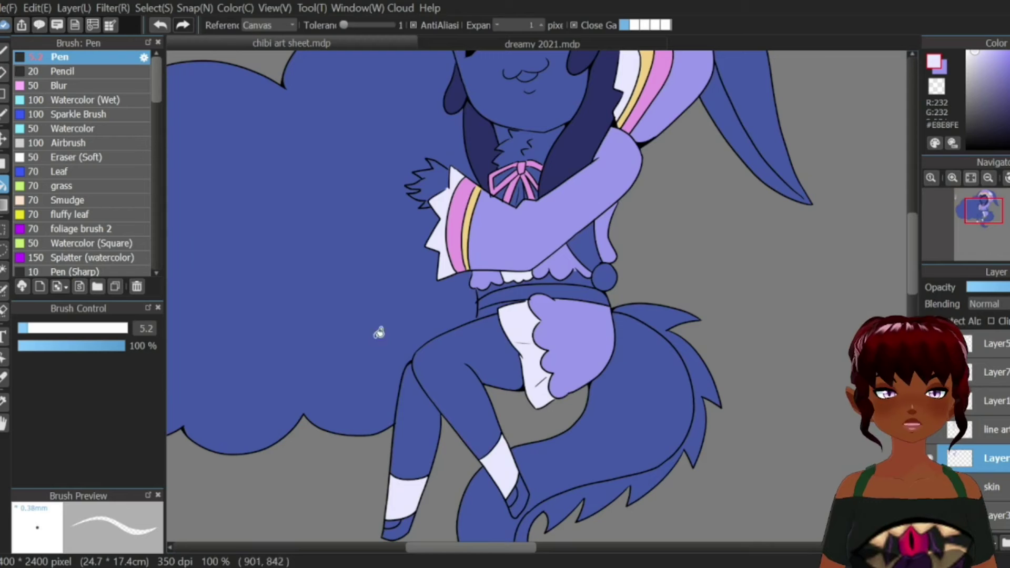
Step: Sample the sleeve stripe's yellow and fill the belt above the shorts
{"action": "key", "text": "alt"}
{"action": "left_click", "coordinate": [468, 223]}
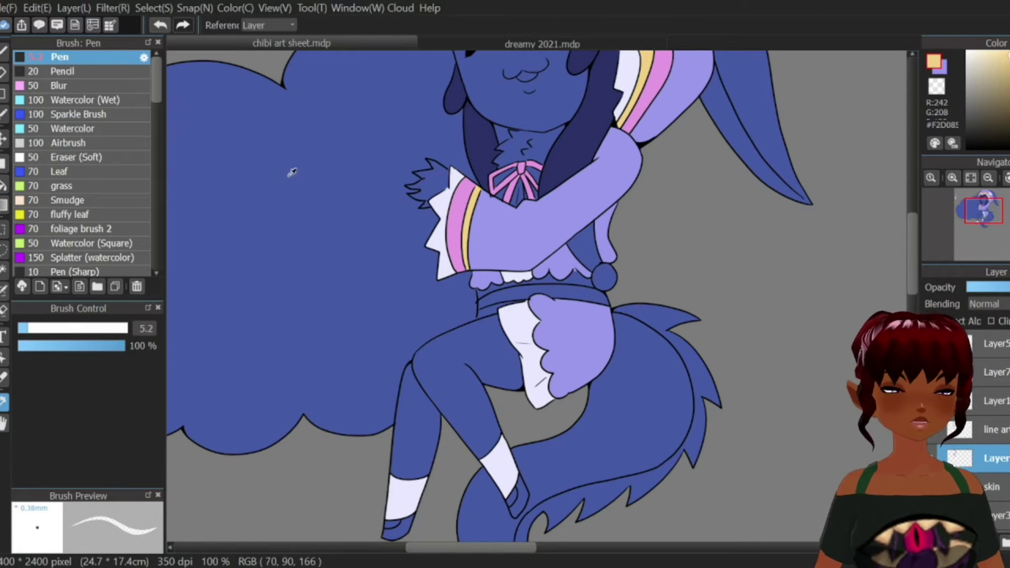
{"action": "left_click", "coordinate": [3, 185]}
{"action": "left_click", "coordinate": [581, 292]}
Step: Sample the scalloped flap's lavender and fill the small area at the belt's left end
{"action": "left_click", "coordinate": [3, 402]}
{"action": "left_click", "coordinate": [573, 319]}
{"action": "left_click", "coordinate": [4, 185]}
{"action": "left_click", "coordinate": [487, 312]}
{"action": "scroll", "coordinate": [474, 260], "scroll_direction": "up", "scroll_amount": 1}
{"action": "left_click", "coordinate": [3, 72]}
{"action": "scroll", "coordinate": [477, 356], "scroll_direction": "down", "scroll_amount": 3}
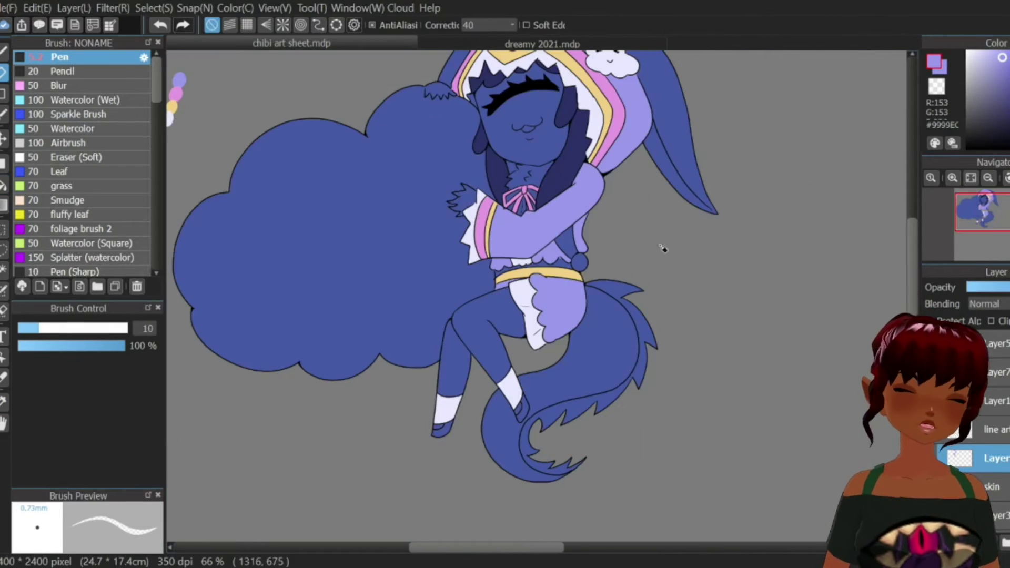
{"action": "key", "text": "g"}
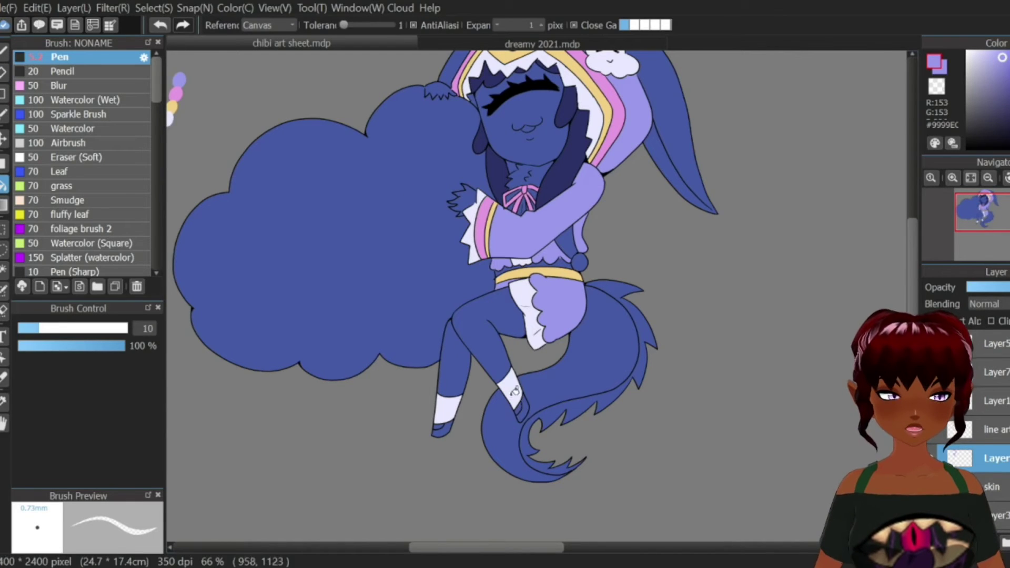
{"action": "scroll", "coordinate": [515, 221], "scroll_direction": "up", "scroll_amount": 3}
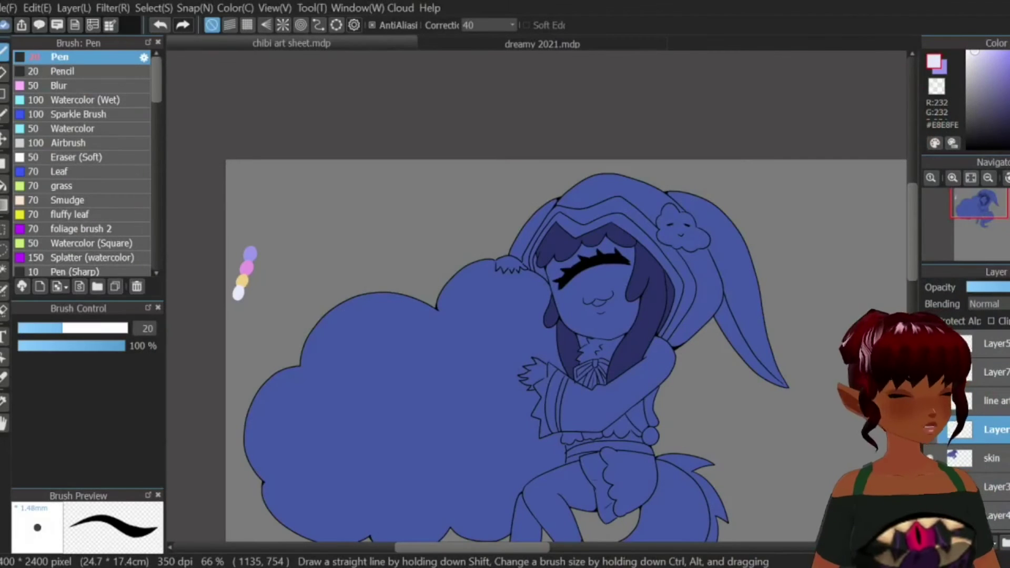
Step: Sample the lavender swatch and fill the sleeve, the shirt's side and scalloped hem, and the scalloped flap over the shorts
{"action": "scroll", "coordinate": [588, 207], "scroll_direction": "down", "scroll_amount": 2}
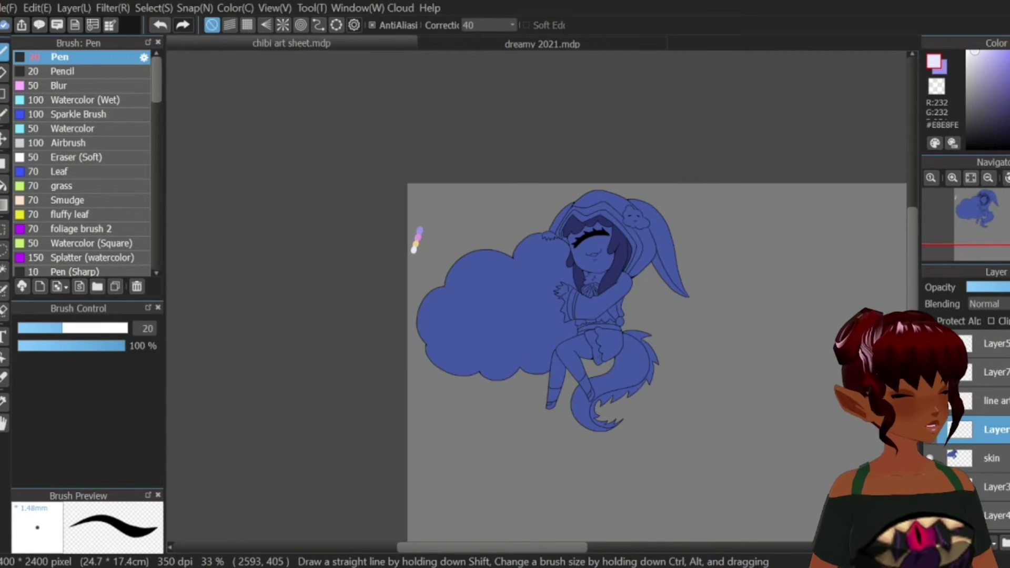
{"action": "scroll", "coordinate": [610, 229], "scroll_direction": "up", "scroll_amount": 2}
{"action": "key", "text": "g"}
{"action": "left_click", "coordinate": [226, 228], "text": "alt"}
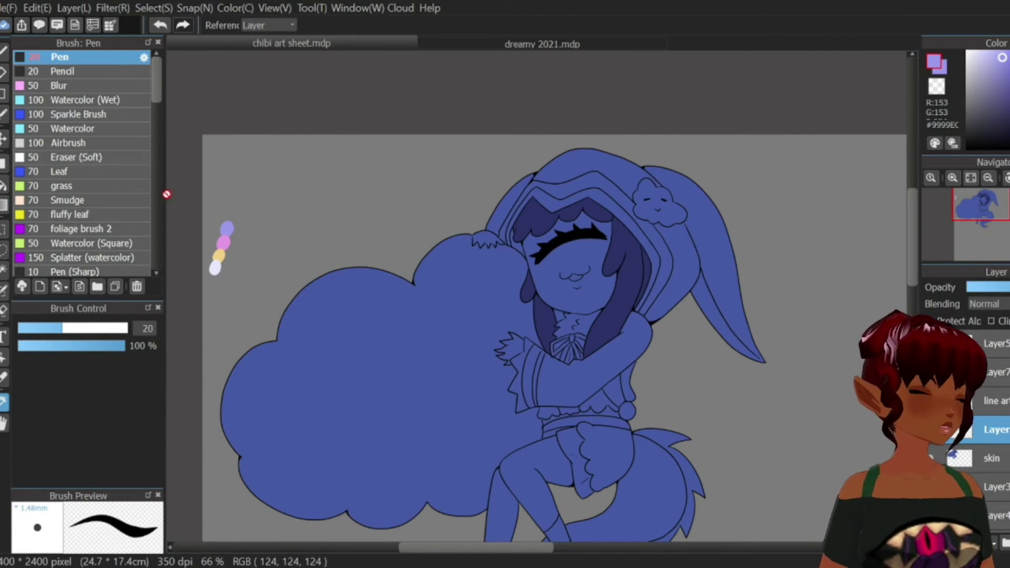
{"action": "left_click", "coordinate": [666, 314]}
{"action": "scroll", "coordinate": [601, 403], "scroll_direction": "up", "scroll_amount": 1}
{"action": "left_click", "coordinate": [601, 402]}
{"action": "left_click", "coordinate": [641, 366]}
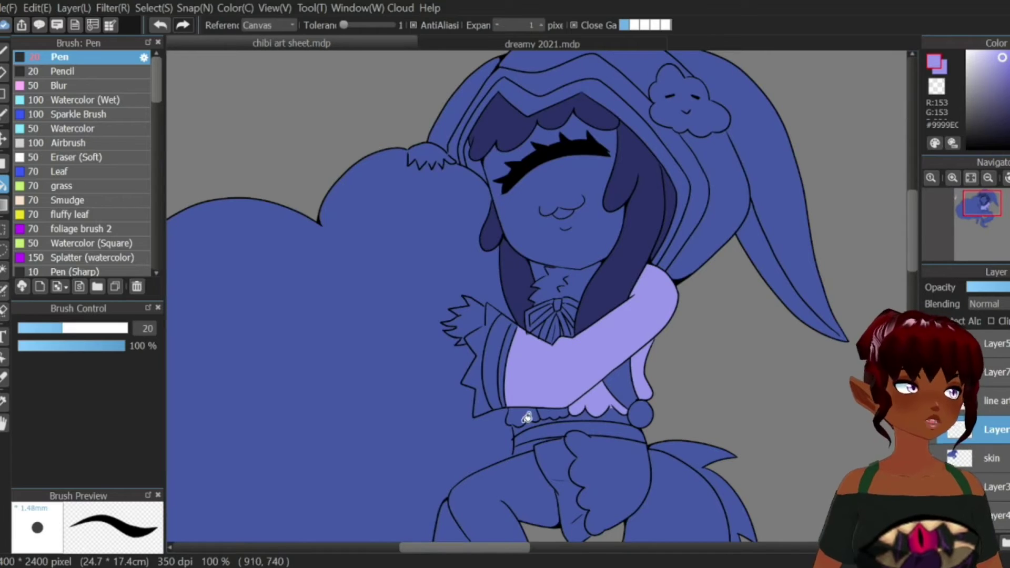
{"action": "left_click", "coordinate": [528, 417]}
{"action": "left_click", "coordinate": [629, 461]}
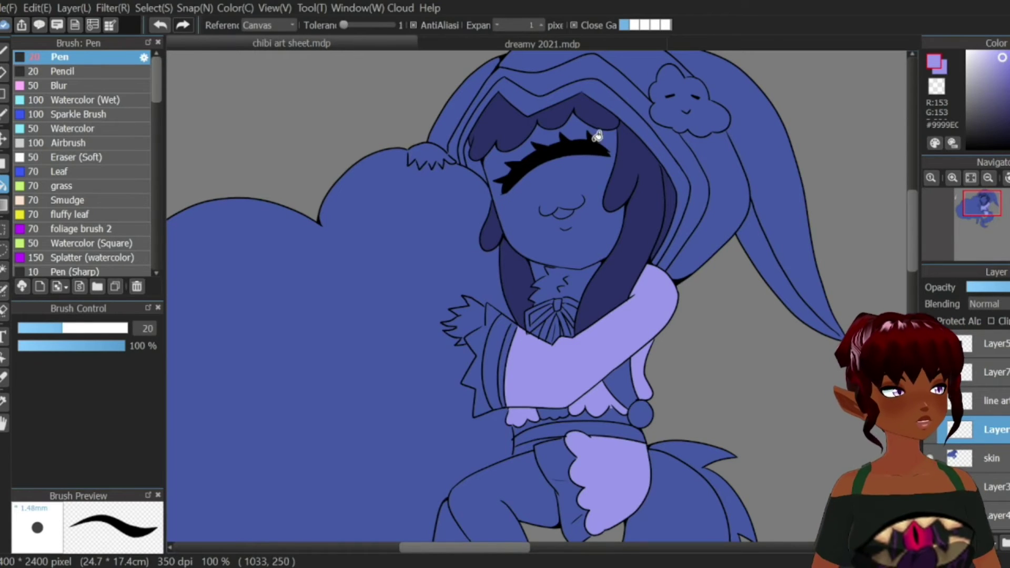
Step: Fill the hood's outer areas above the stripes and below the cloud ornament with lavender
{"action": "left_click", "coordinate": [726, 181]}
{"action": "left_click", "coordinate": [650, 64]}
{"action": "scroll", "coordinate": [693, 245], "scroll_direction": "down", "scroll_amount": 2}
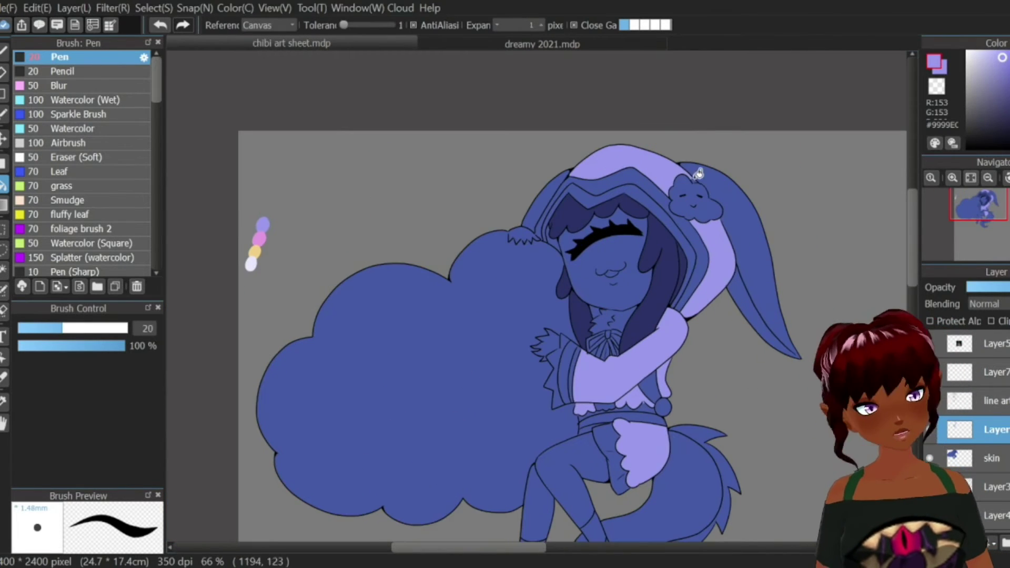
{"action": "scroll", "coordinate": [708, 182], "scroll_direction": "up", "scroll_amount": 2}
{"action": "scroll", "coordinate": [675, 137], "scroll_direction": "up", "scroll_amount": 2}
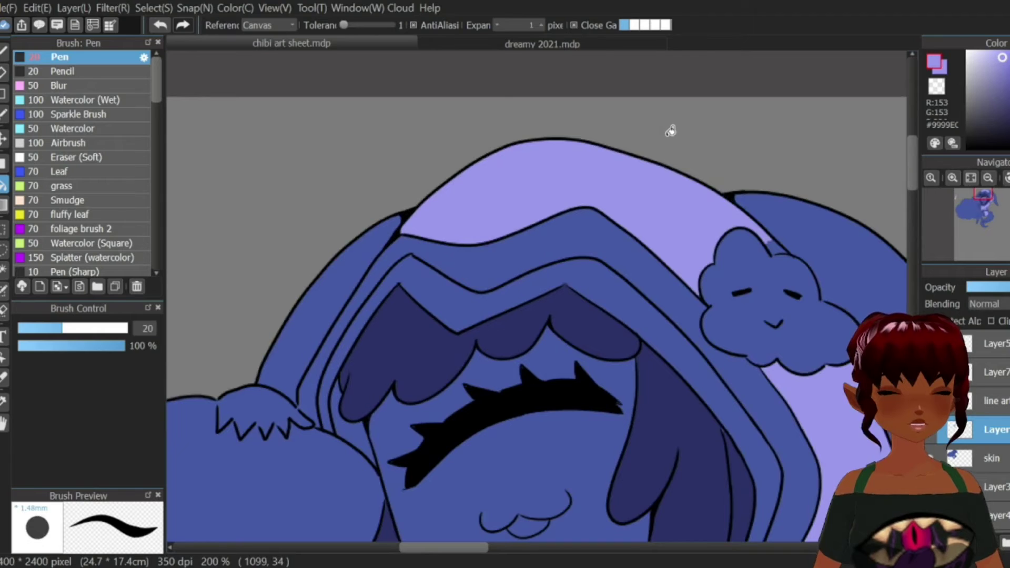
Step: Sample the pink swatch and fill the knot, loops and ribbon tails of the bow at the neck
{"action": "scroll", "coordinate": [581, 142], "scroll_direction": "down", "scroll_amount": 4}
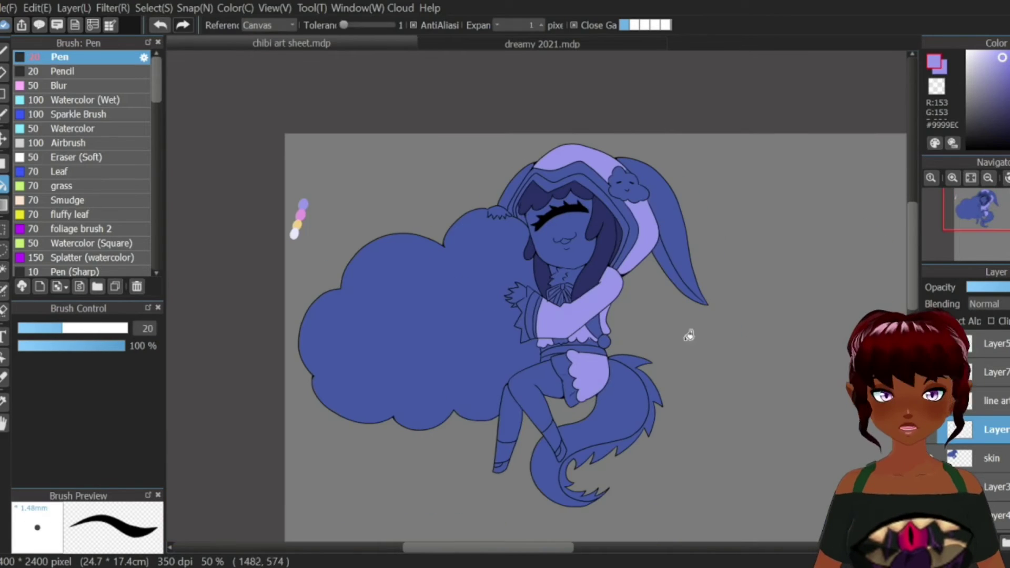
{"action": "scroll", "coordinate": [665, 401], "scroll_direction": "up", "scroll_amount": 1}
{"action": "left_click", "coordinate": [3, 402]}
{"action": "left_click", "coordinate": [181, 153]}
{"action": "left_click", "coordinate": [4, 184]}
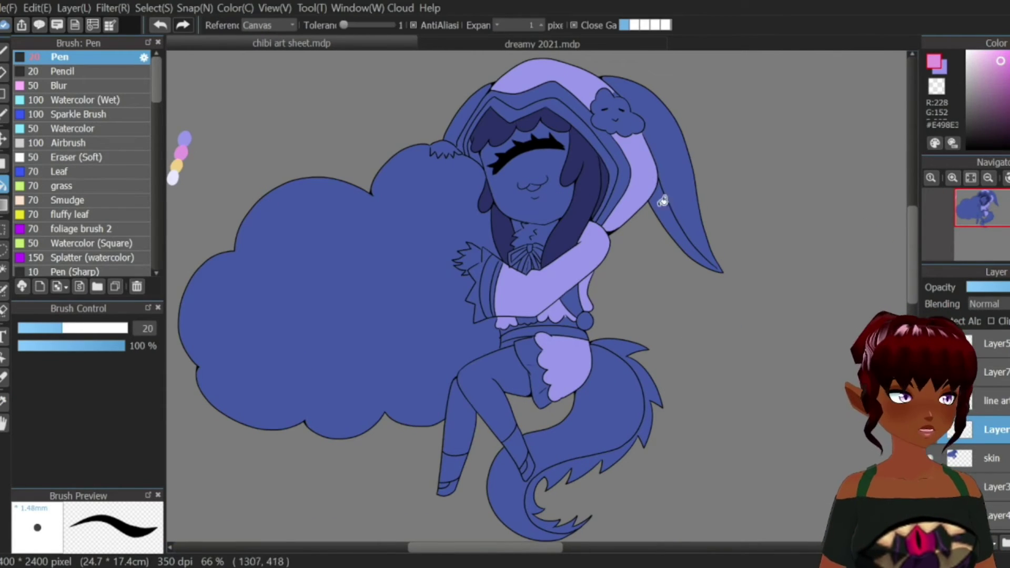
{"action": "scroll", "coordinate": [534, 232], "scroll_direction": "up", "scroll_amount": 2}
{"action": "left_click", "coordinate": [528, 240]}
{"action": "left_click", "coordinate": [552, 235]}
{"action": "left_click", "coordinate": [539, 271]}
{"action": "left_click", "coordinate": [516, 254]}
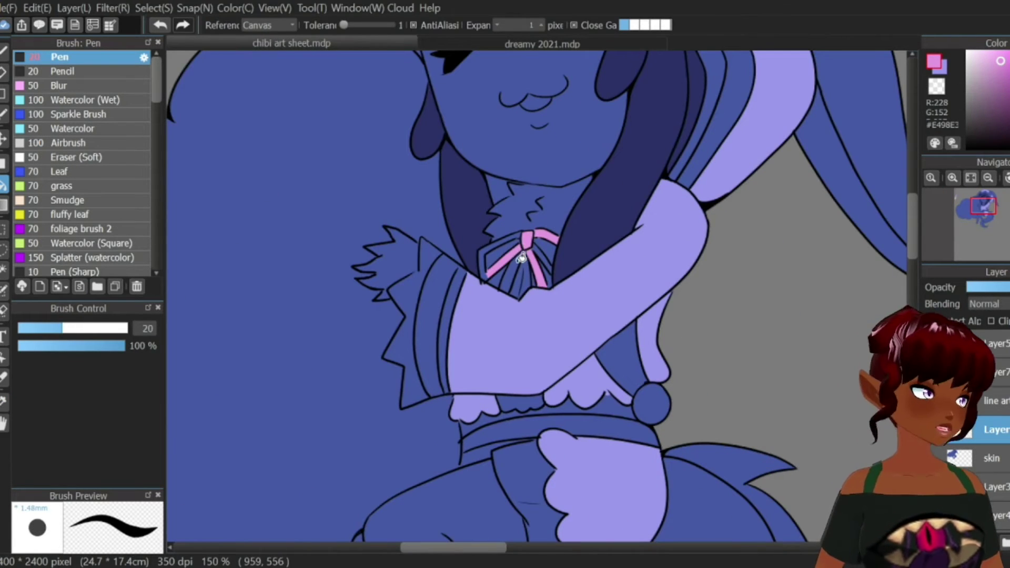
{"action": "left_click", "coordinate": [517, 262]}
{"action": "left_click", "coordinate": [483, 259]}
{"action": "left_click", "coordinate": [492, 244]}
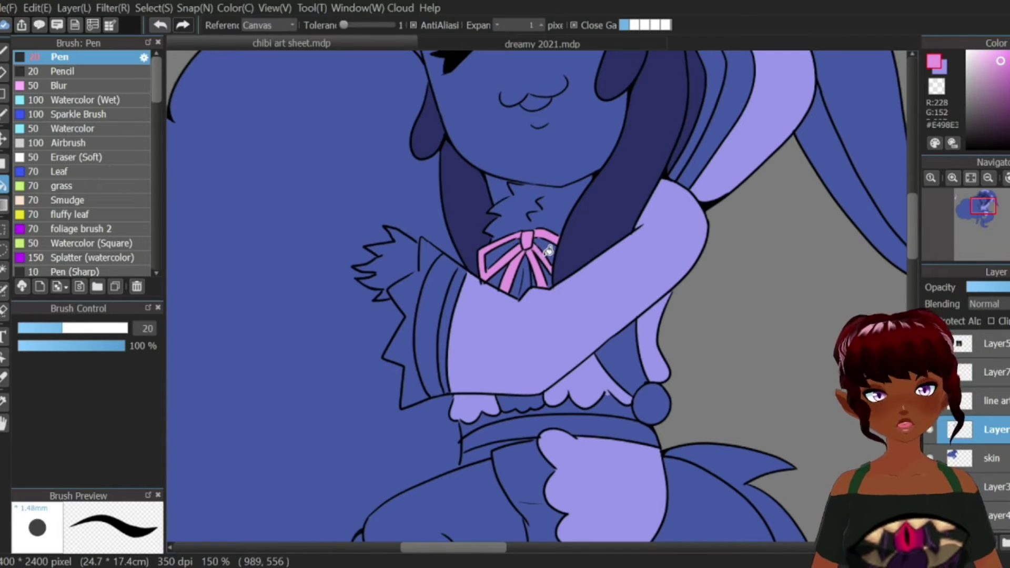
Step: Fill the sleeve cuff's stripe and the hood's zigzag stripe with pink, and bring up the dreamy 2021 reference drawing
{"action": "left_click", "coordinate": [441, 279]}
{"action": "scroll", "coordinate": [421, 179], "scroll_direction": "down", "scroll_amount": 3}
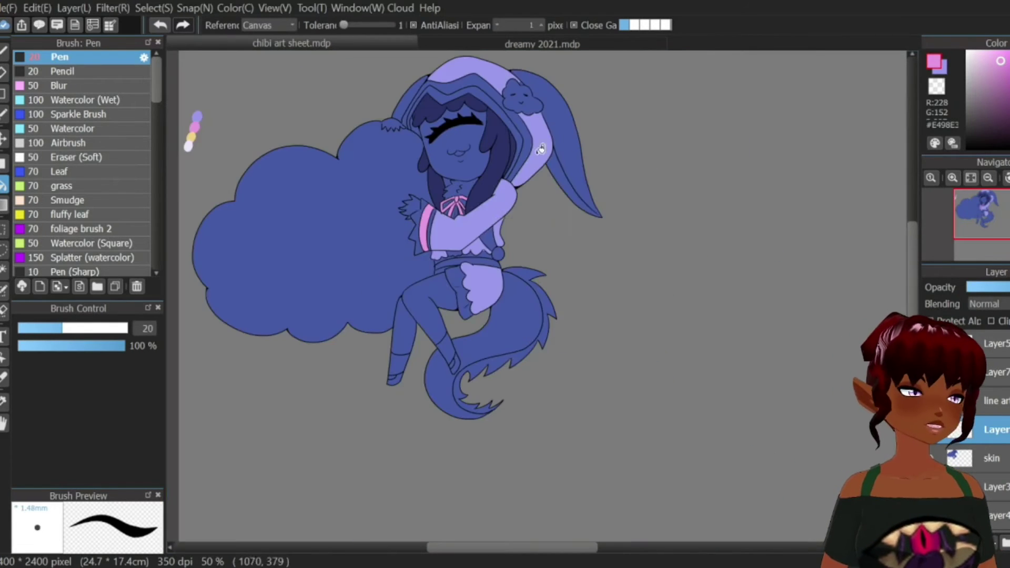
{"action": "scroll", "coordinate": [498, 181], "scroll_direction": "up", "scroll_amount": 1}
{"action": "scroll", "coordinate": [552, 205], "scroll_direction": "up", "scroll_amount": 3}
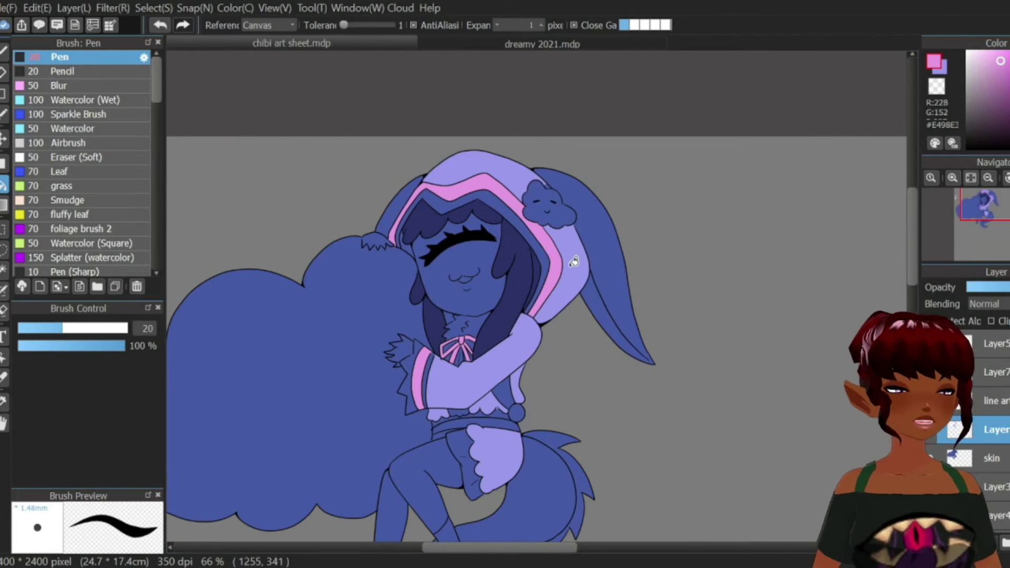
{"action": "left_click", "coordinate": [571, 42]}
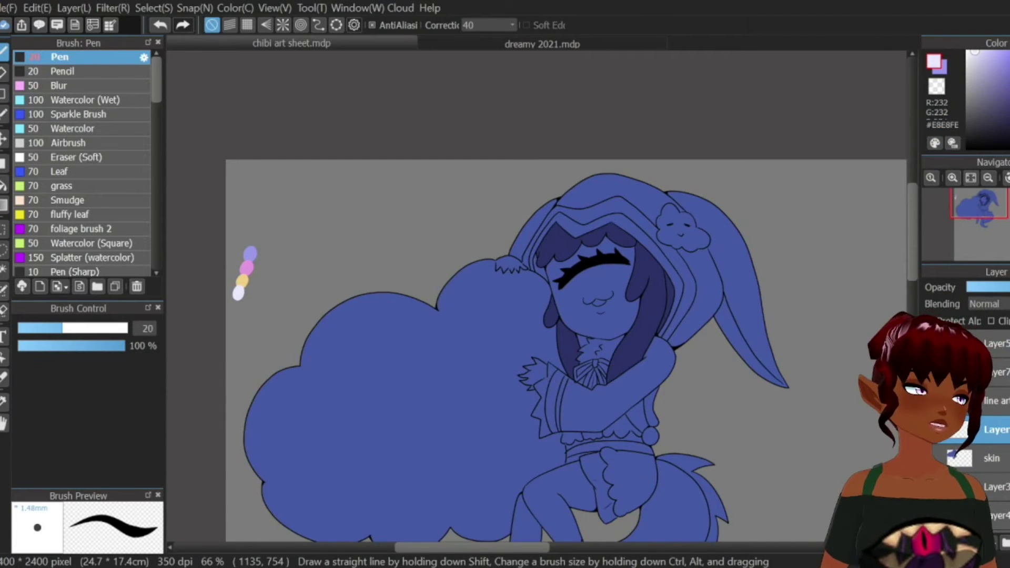
Step: Sample the lavender swatch and fill the sleeve, the shirt's side and scalloped hem, and the flap over the shorts
{"action": "scroll", "coordinate": [589, 207], "scroll_direction": "down", "scroll_amount": 2}
{"action": "scroll", "coordinate": [612, 232], "scroll_direction": "up", "scroll_amount": 2}
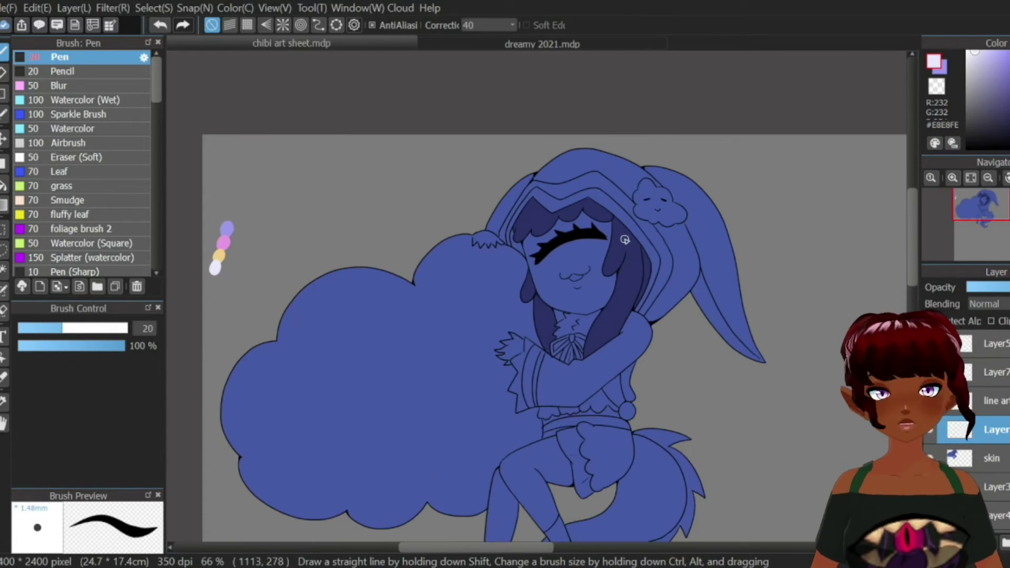
{"action": "key", "text": "i"}
{"action": "left_click", "coordinate": [230, 228]}
{"action": "left_click", "coordinate": [656, 342]}
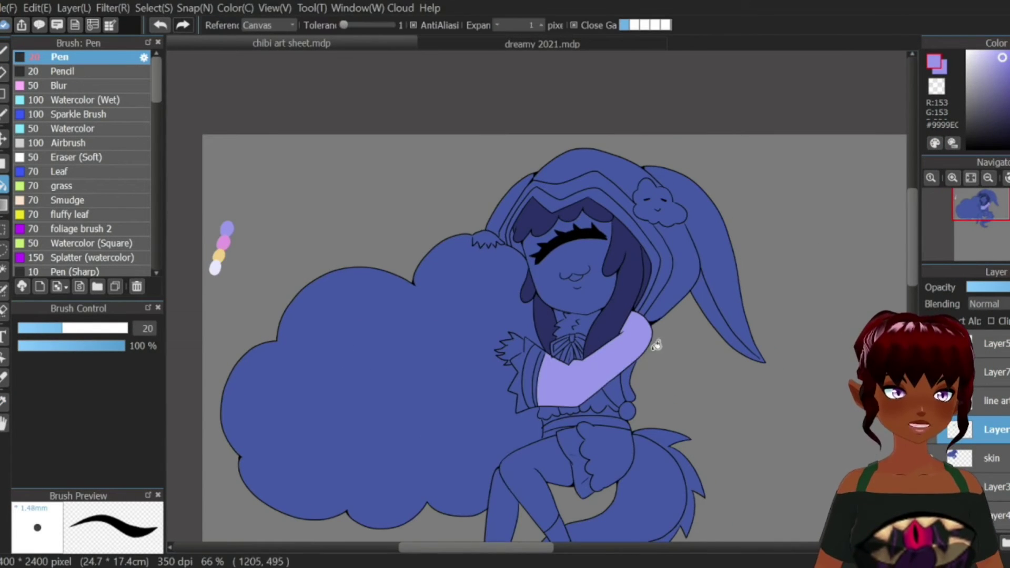
{"action": "scroll", "coordinate": [604, 397], "scroll_direction": "up", "scroll_amount": 2}
{"action": "left_click", "coordinate": [604, 396]}
{"action": "left_click", "coordinate": [526, 417]}
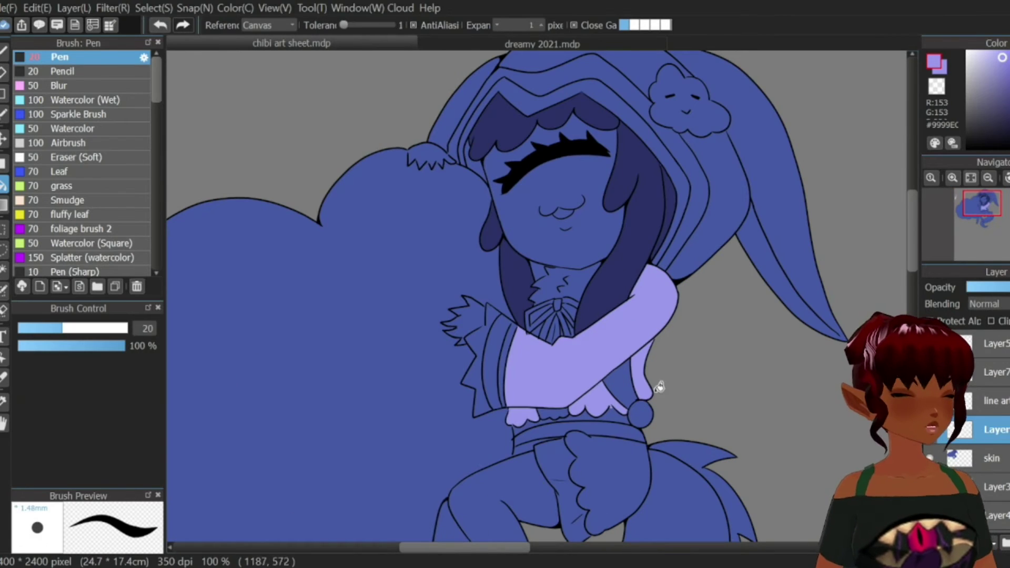
{"action": "left_click", "coordinate": [628, 461]}
Step: Fill the hood's outer areas above the stripes and below the cloud ornament with lavender
{"action": "left_click", "coordinate": [737, 170]}
{"action": "scroll", "coordinate": [692, 266], "scroll_direction": "down", "scroll_amount": 2}
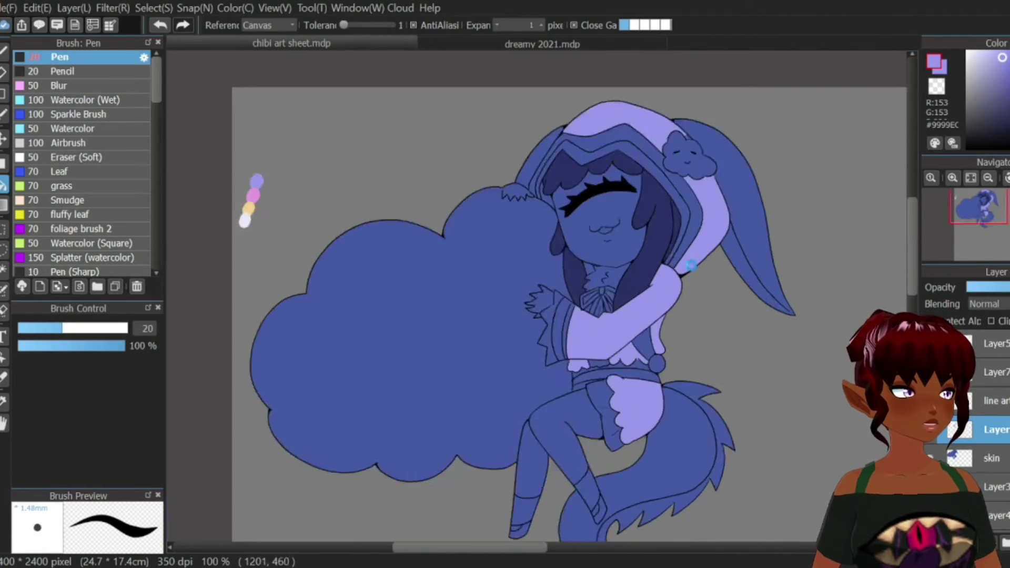
{"action": "scroll", "coordinate": [692, 266], "scroll_direction": "down", "scroll_amount": 1}
{"action": "scroll", "coordinate": [674, 130], "scroll_direction": "up", "scroll_amount": 1}
{"action": "scroll", "coordinate": [675, 129], "scroll_direction": "up", "scroll_amount": 2}
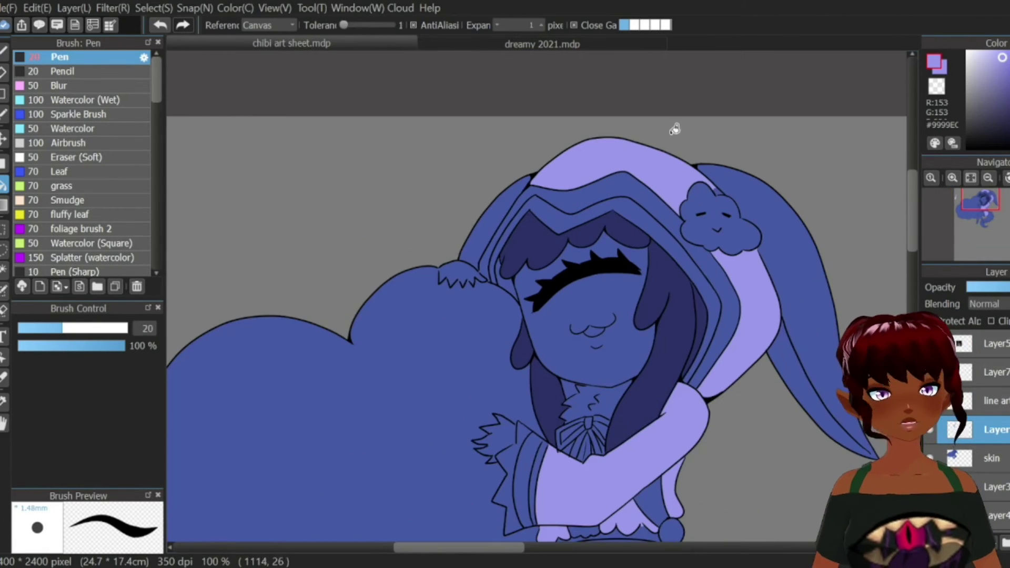
{"action": "scroll", "coordinate": [674, 136], "scroll_direction": "up", "scroll_amount": 2}
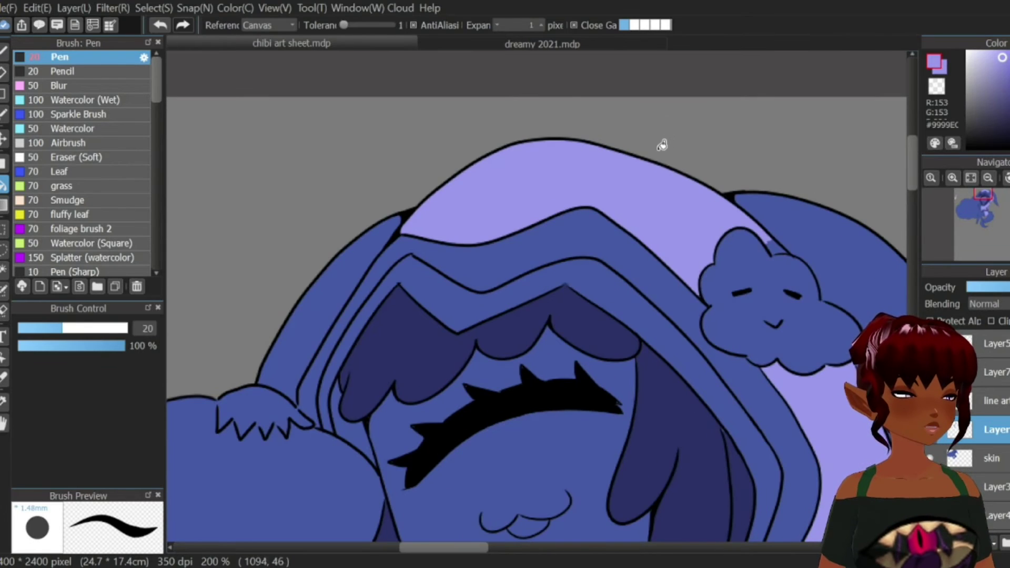
Step: Sample the pink swatch and fill every section of the ribbon bow under the chin
{"action": "scroll", "coordinate": [661, 145], "scroll_direction": "down", "scroll_amount": 4}
{"action": "scroll", "coordinate": [463, 294], "scroll_direction": "up", "scroll_amount": 1}
{"action": "key", "text": "i"}
{"action": "left_click", "coordinate": [181, 153]}
{"action": "left_click", "coordinate": [4, 185]}
{"action": "scroll", "coordinate": [531, 251], "scroll_direction": "up", "scroll_amount": 2}
{"action": "left_click", "coordinate": [527, 239]}
{"action": "left_click", "coordinate": [546, 233]}
{"action": "left_click", "coordinate": [537, 267]}
{"action": "left_click", "coordinate": [513, 257]}
{"action": "left_click", "coordinate": [517, 263]}
{"action": "left_click", "coordinate": [483, 268]}
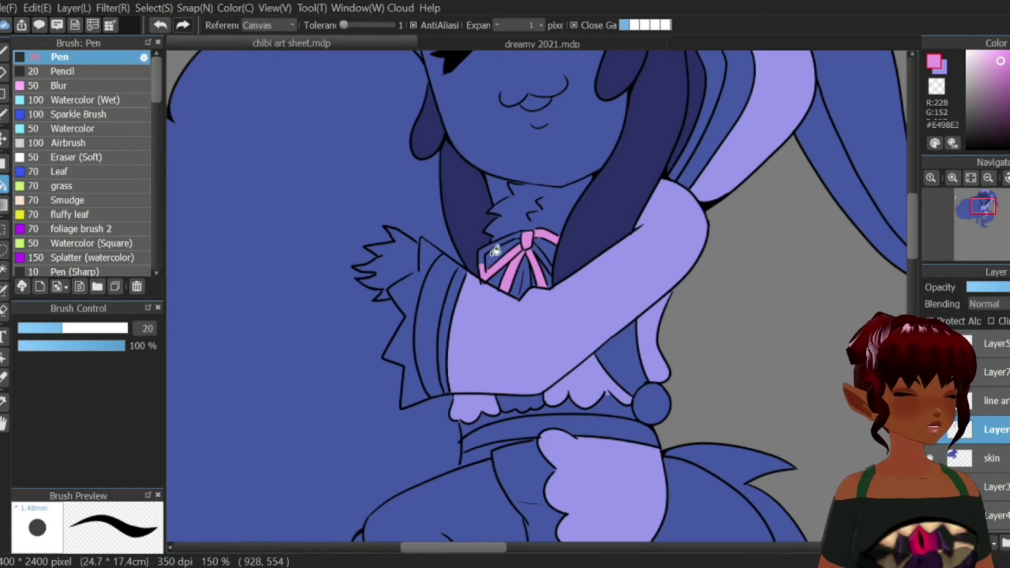
{"action": "left_click", "coordinate": [495, 252]}
Step: Fill the stripe on the sleeve cuff and the zigzag stripe around the hood with the same pink
{"action": "left_click", "coordinate": [462, 277]}
{"action": "scroll", "coordinate": [470, 248], "scroll_direction": "down", "scroll_amount": 4}
{"action": "scroll", "coordinate": [500, 179], "scroll_direction": "up", "scroll_amount": 1}
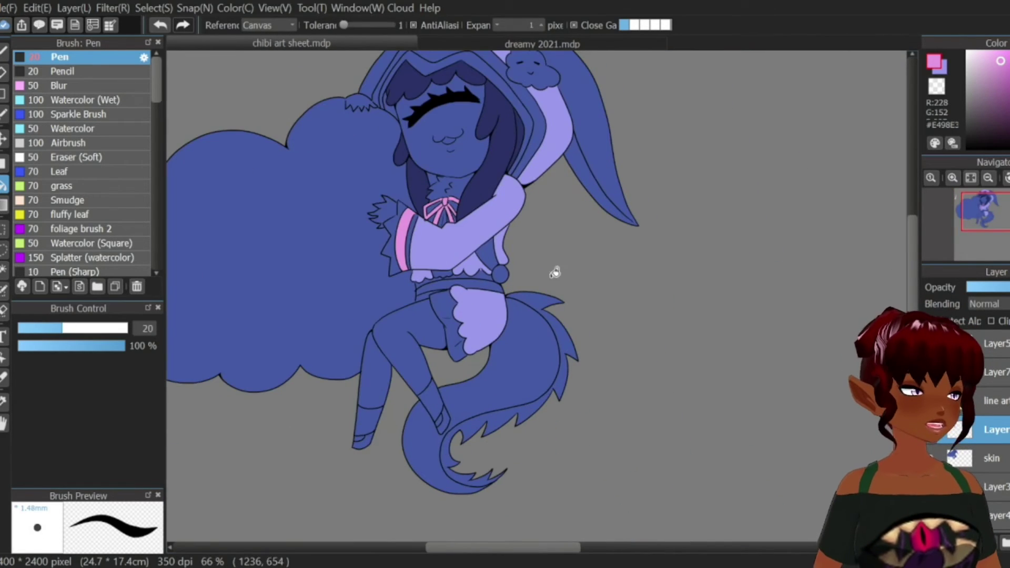
{"action": "left_click_drag", "start_coordinate": [555, 273], "coordinate": [571, 411]}
{"action": "left_click", "coordinate": [508, 197]}
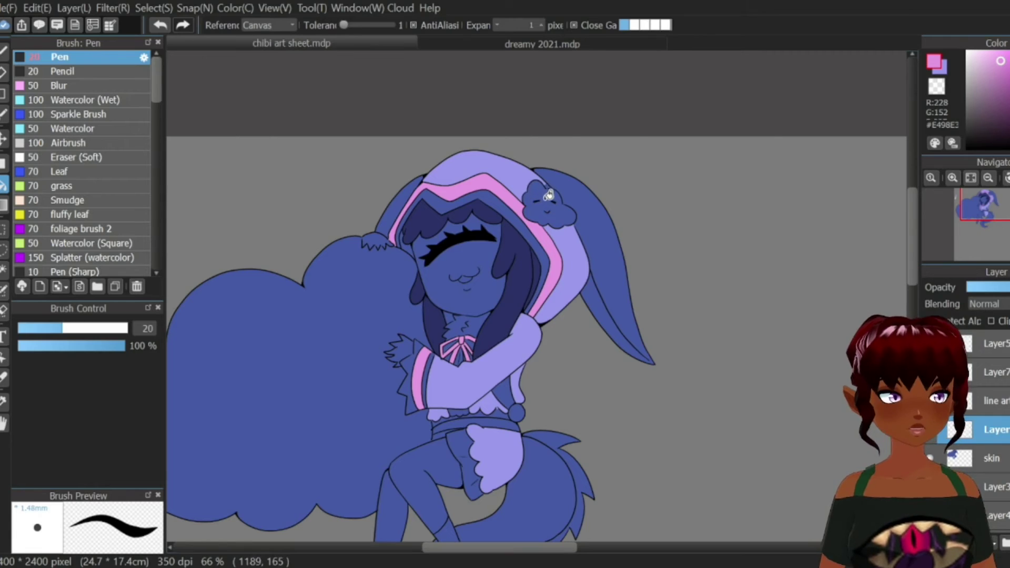
Step: Check the hood trim in the dreamy 2021 reference drawing, and add a new layer above the chibi's line art
{"action": "left_click", "coordinate": [548, 44]}
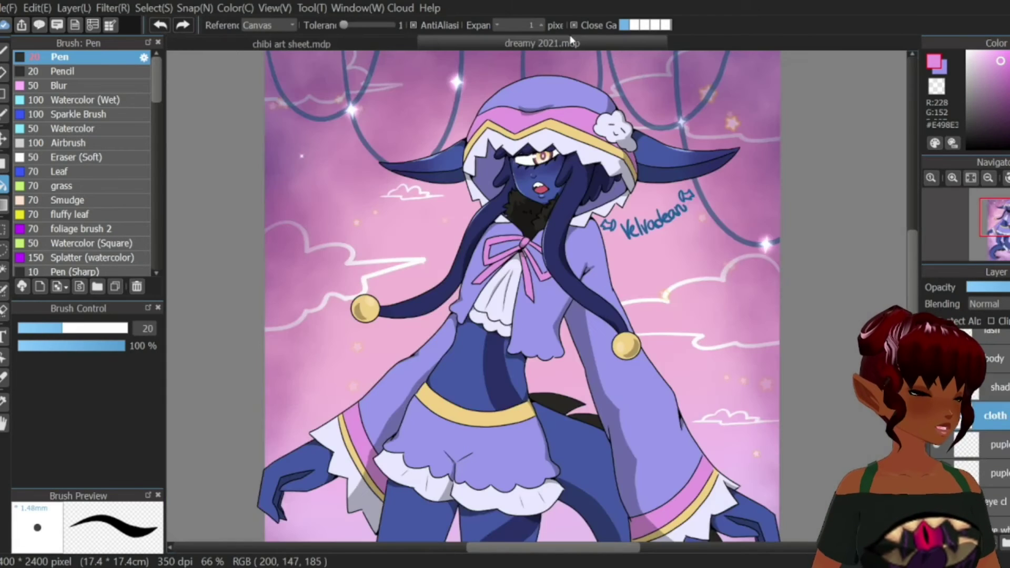
{"action": "left_click", "coordinate": [368, 44]}
{"action": "left_click", "coordinate": [996, 401]}
{"action": "left_click", "coordinate": [934, 544]}
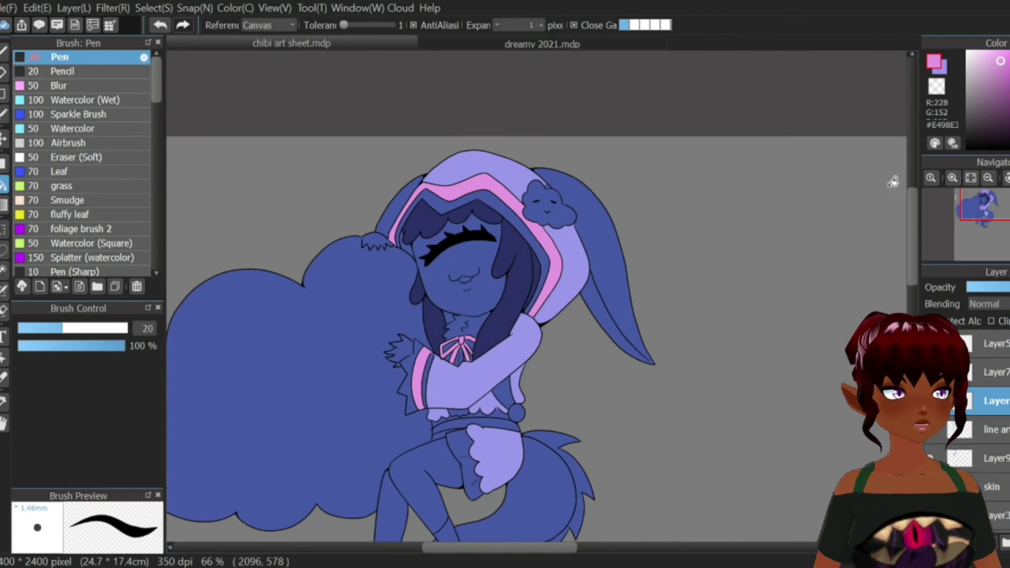
Step: Set up the Pen brush with black and a size of 2.8
{"action": "left_click_drag", "start_coordinate": [987, 89], "coordinate": [760, 352]}
{"action": "left_click", "coordinate": [116, 60]}
{"action": "left_click", "coordinate": [155, 329]}
{"action": "key", "text": "BackSpace"}
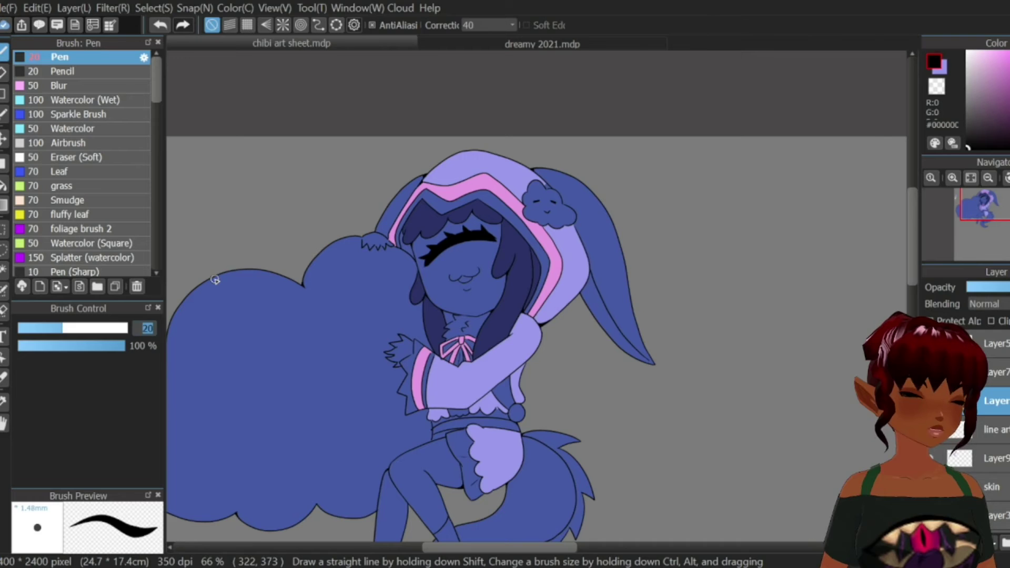
{"action": "key", "text": "Return"}
{"action": "type", "text": ".8"}
{"action": "key", "text": "Return"}
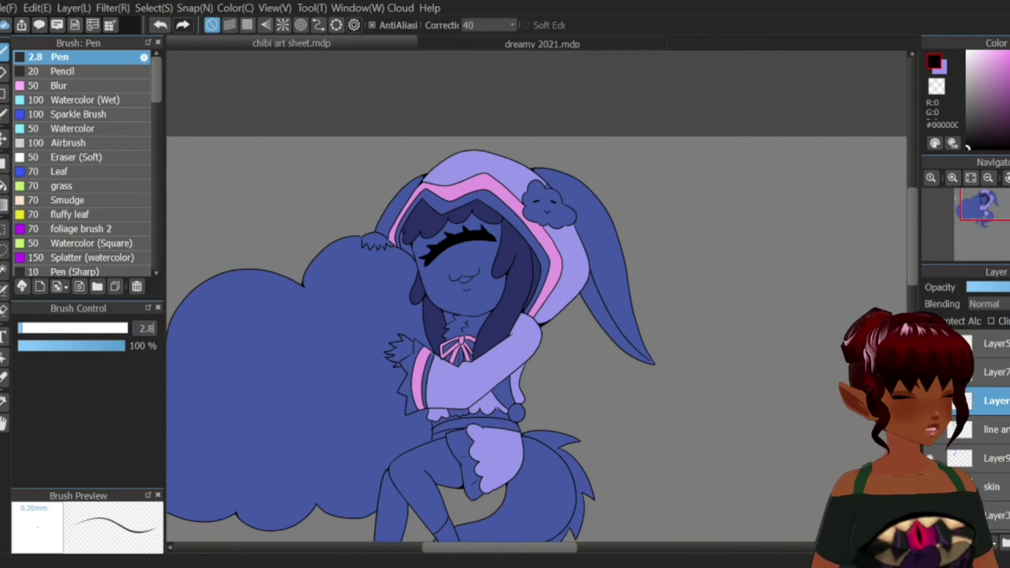
Step: Draw the hood trim's zigzag edge across the middle of the fringe and down over the hair on the right side
{"action": "scroll", "coordinate": [412, 234], "scroll_direction": "up", "scroll_amount": 3}
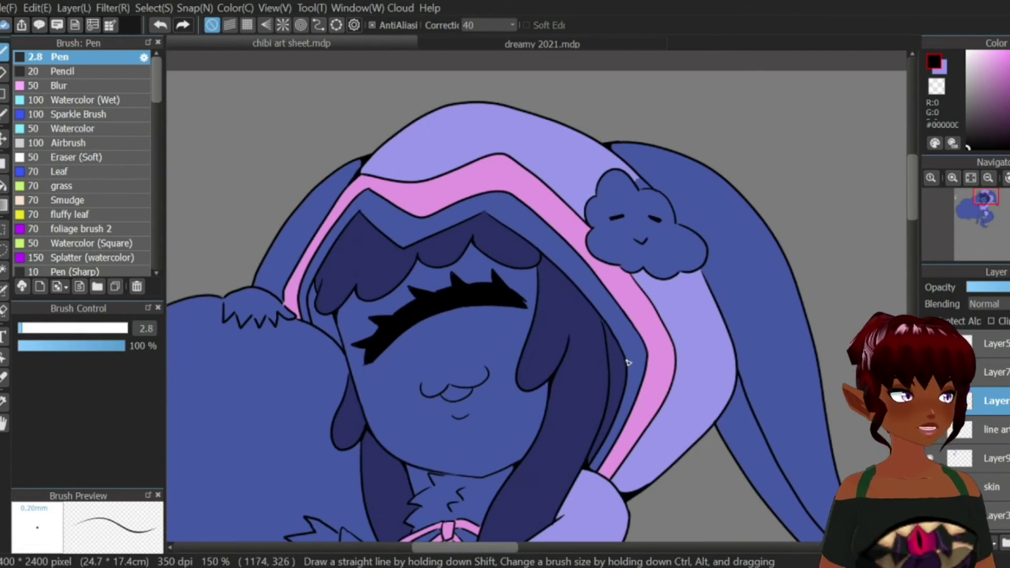
{"action": "scroll", "coordinate": [412, 234], "scroll_direction": "up", "scroll_amount": 1}
{"action": "mouse_move", "coordinate": [403, 295]}
{"action": "left_mouse_down"}
{"action": "mouse_move", "coordinate": [438, 262]}
{"action": "mouse_move", "coordinate": [466, 274]}
{"action": "mouse_move", "coordinate": [499, 235]}
{"action": "mouse_move", "coordinate": [555, 249]}
{"action": "left_mouse_up"}
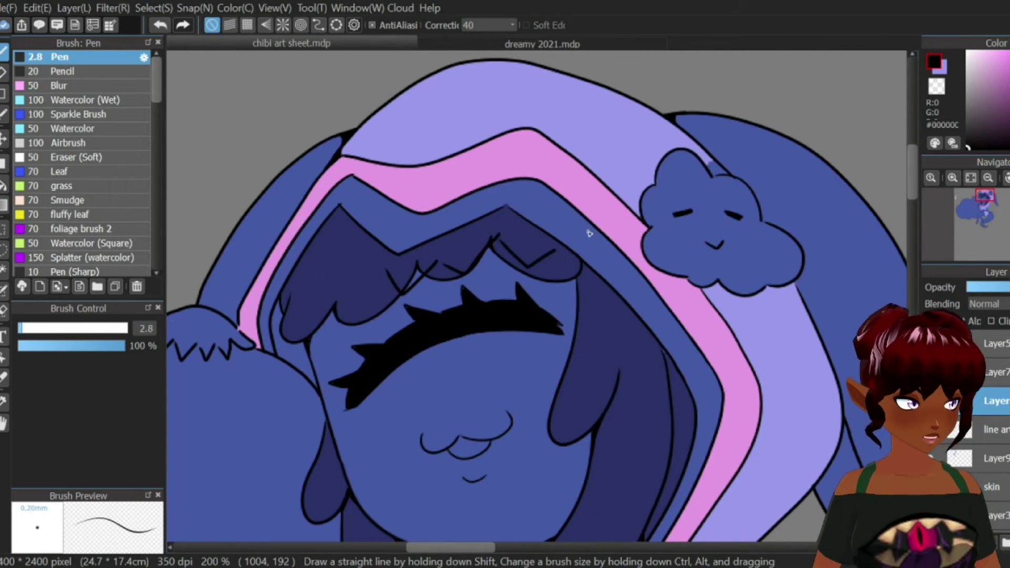
{"action": "left_click_drag", "start_coordinate": [608, 315], "coordinate": [654, 392]}
{"action": "scroll", "coordinate": [652, 366], "scroll_direction": "down", "scroll_amount": 1}
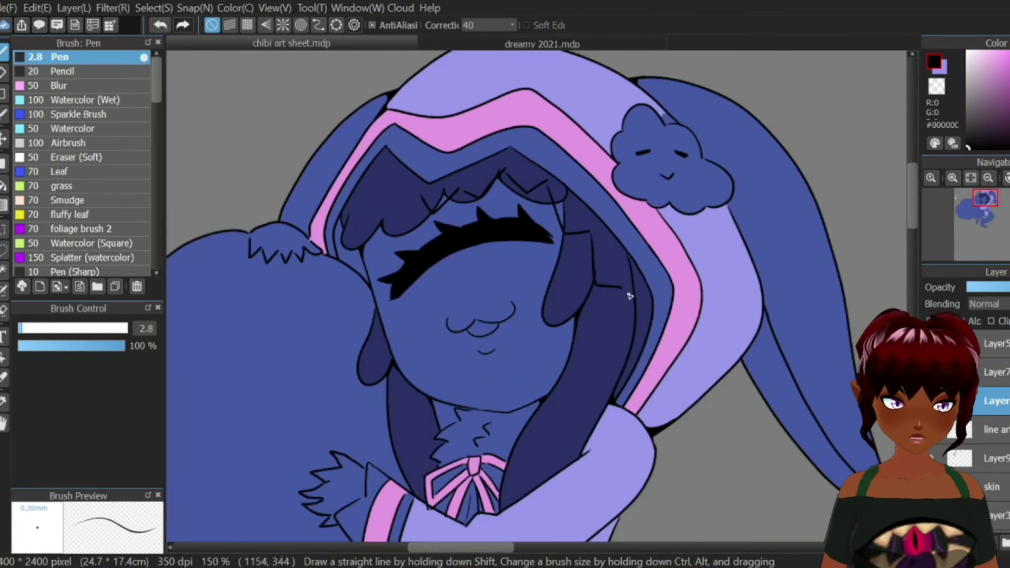
{"action": "left_click_drag", "start_coordinate": [613, 292], "coordinate": [622, 352]}
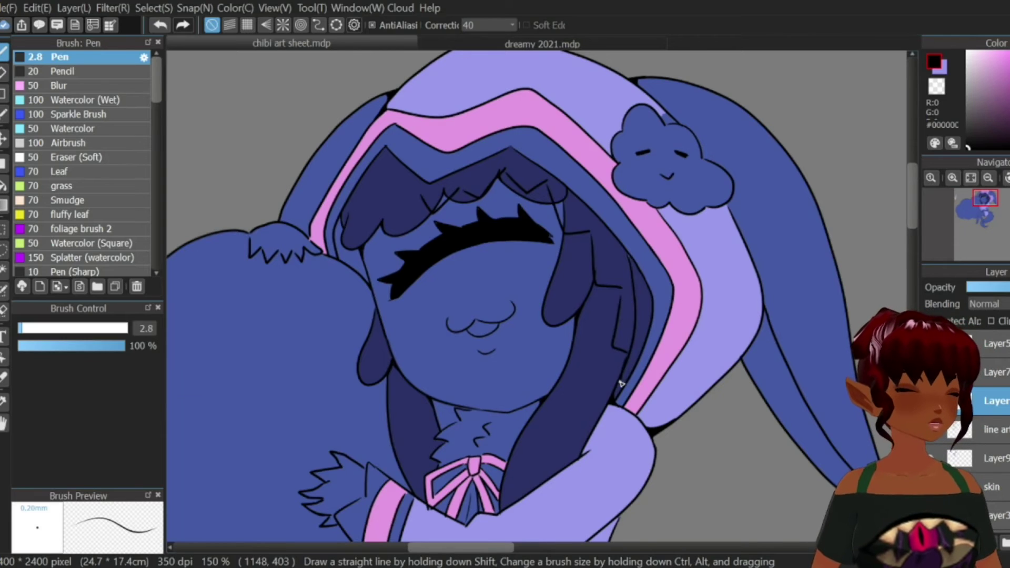
{"action": "scroll", "coordinate": [661, 332], "scroll_direction": "up", "scroll_amount": 1}
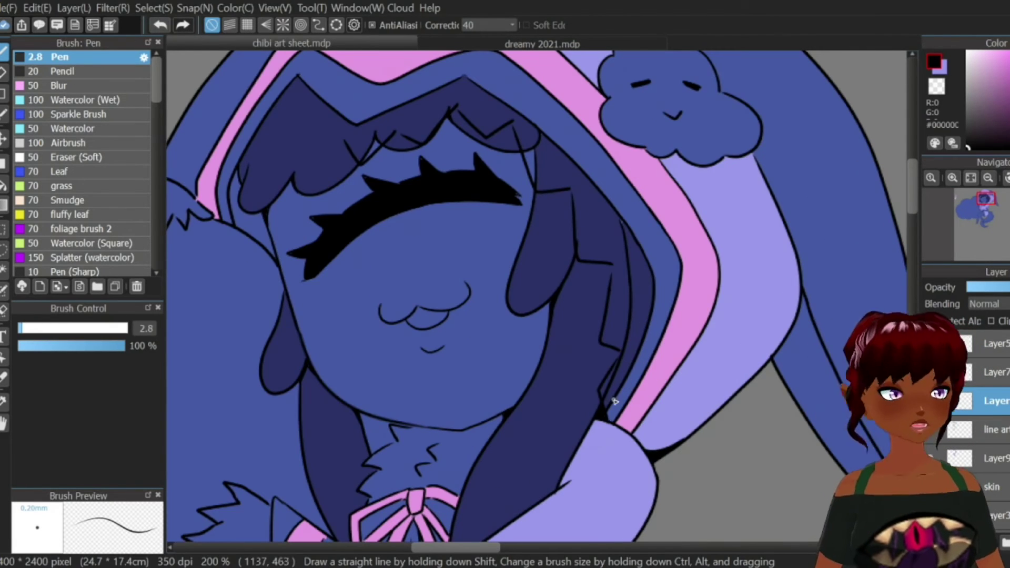
Step: Continue the trim's zigzag edge over the left part of the fringe down to the hood's lower left corner
{"action": "scroll", "coordinate": [610, 405], "scroll_direction": "down", "scroll_amount": 2}
{"action": "scroll", "coordinate": [573, 185], "scroll_direction": "up", "scroll_amount": 3}
{"action": "mouse_move", "coordinate": [554, 273]}
{"action": "left_mouse_down"}
{"action": "mouse_move", "coordinate": [453, 284]}
{"action": "mouse_move", "coordinate": [395, 350]}
{"action": "left_mouse_up"}
{"action": "scroll", "coordinate": [720, 156], "scroll_direction": "down", "scroll_amount": 3}
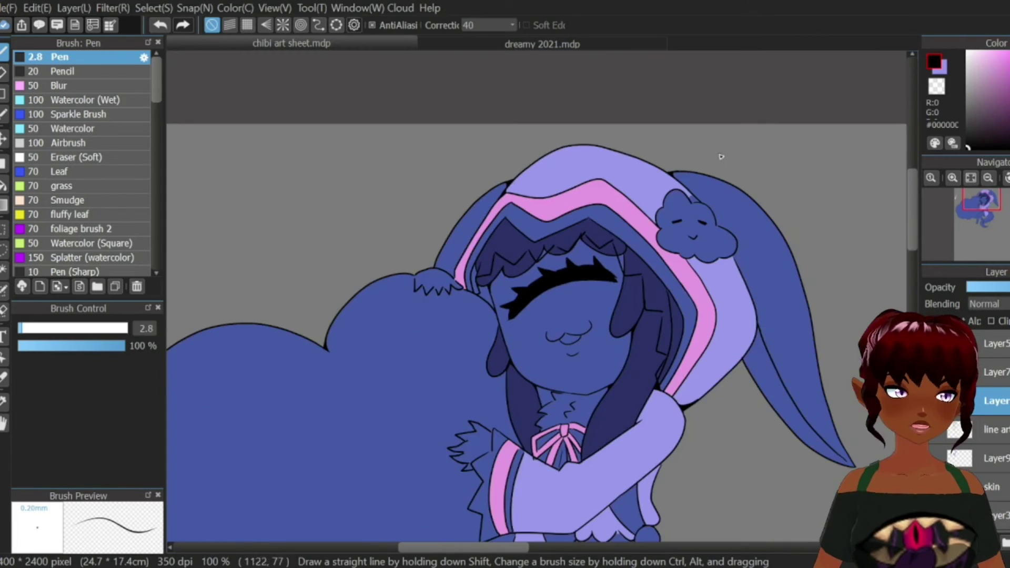
{"action": "scroll", "coordinate": [501, 231], "scroll_direction": "up", "scroll_amount": 3}
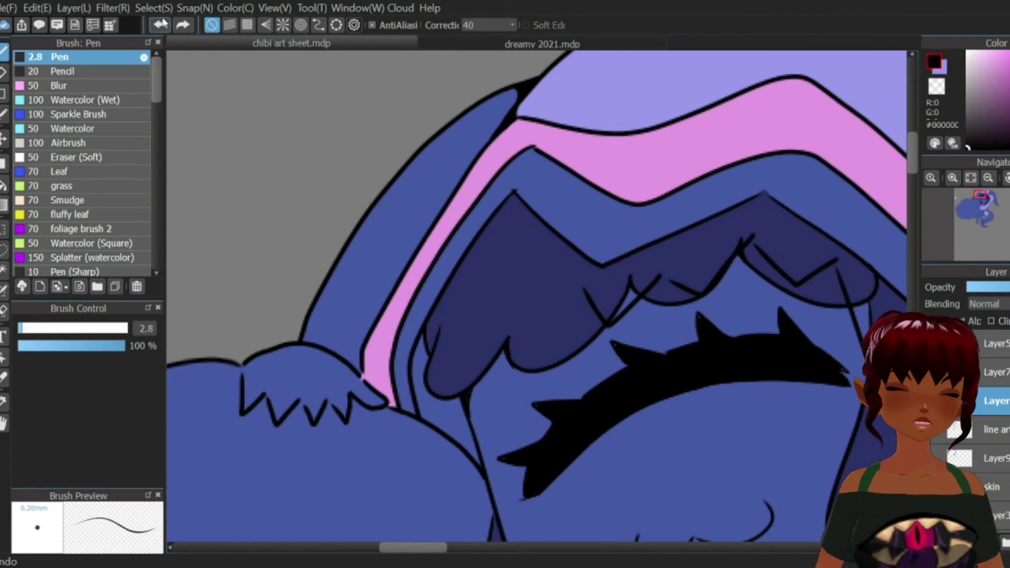
{"action": "mouse_move", "coordinate": [585, 288]}
{"action": "left_mouse_down"}
{"action": "mouse_move", "coordinate": [554, 315]}
{"action": "mouse_move", "coordinate": [525, 231]}
{"action": "mouse_move", "coordinate": [492, 319]}
{"action": "mouse_move", "coordinate": [449, 314]}
{"action": "mouse_move", "coordinate": [453, 394]}
{"action": "left_mouse_up"}
{"action": "mouse_move", "coordinate": [453, 395]}
{"action": "left_mouse_down"}
{"action": "mouse_move", "coordinate": [431, 401]}
{"action": "mouse_move", "coordinate": [448, 432]}
{"action": "left_mouse_up"}
{"action": "scroll", "coordinate": [446, 431], "scroll_direction": "down", "scroll_amount": 2}
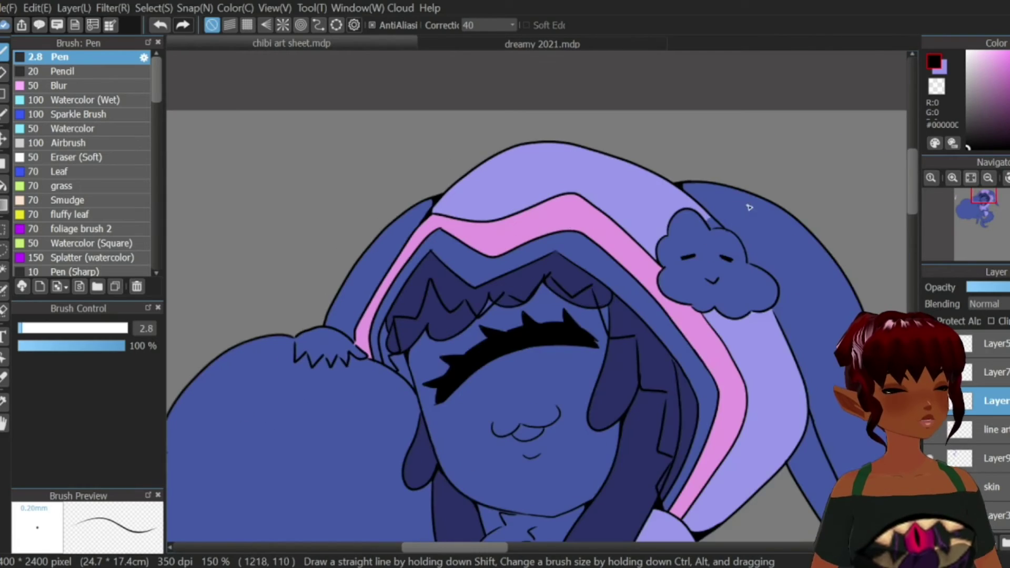
Step: Lasso the left section of the zigzag trim line and reposition it over the fringe with a transform
{"action": "scroll", "coordinate": [505, 309], "scroll_direction": "up", "scroll_amount": 2}
{"action": "key", "text": "l"}
{"action": "mouse_move", "coordinate": [424, 285]}
{"action": "left_mouse_down"}
{"action": "mouse_move", "coordinate": [480, 354]}
{"action": "mouse_move", "coordinate": [508, 263]}
{"action": "left_mouse_up"}
{"action": "key", "text": "ctrl+t"}
{"action": "left_click_drag", "start_coordinate": [466, 341], "coordinate": [482, 354]}
{"action": "left_click_drag", "start_coordinate": [430, 295], "coordinate": [421, 293]}
{"action": "left_click_drag", "start_coordinate": [479, 353], "coordinate": [475, 342]}
{"action": "left_click", "coordinate": [871, 541]}
Step: Nudge the selected trim section slightly to the left with another transform, and touch up the zigzag with a short pen stroke
{"action": "key", "text": "ctrl+t"}
{"action": "left_click_drag", "start_coordinate": [423, 233], "coordinate": [412, 235]}
{"action": "left_click", "coordinate": [870, 540]}
{"action": "left_click", "coordinate": [563, 326]}
{"action": "left_click", "coordinate": [3, 51]}
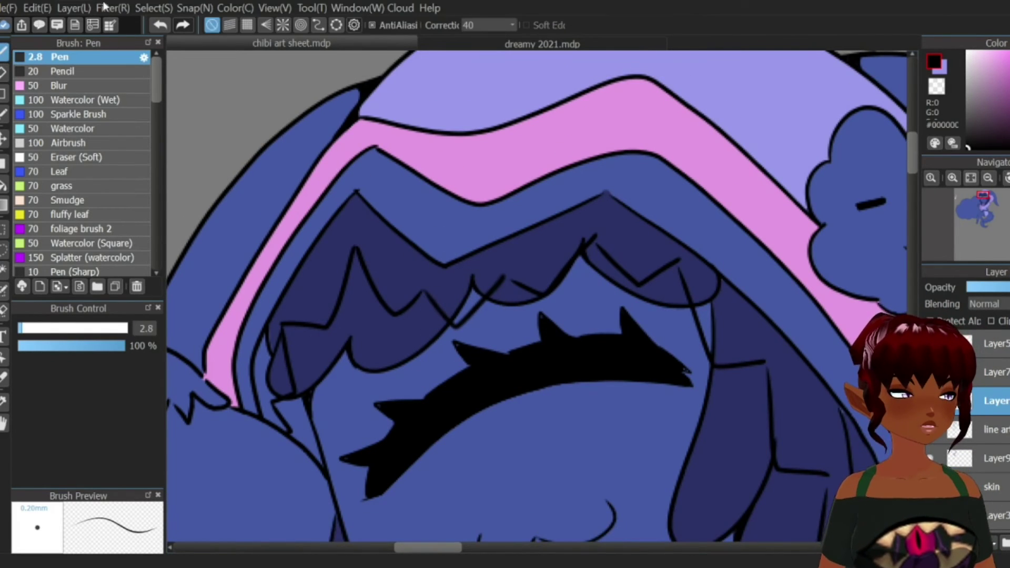
{"action": "scroll", "coordinate": [601, 223], "scroll_direction": "up", "scroll_amount": 2}
{"action": "left_click_drag", "start_coordinate": [604, 248], "coordinate": [591, 246]}
Step: On the line art layer, erase the fringe outlines that run through the zigzag trim at its middle and right
{"action": "key", "text": "e"}
{"action": "scroll", "coordinate": [532, 216], "scroll_direction": "down", "scroll_amount": 4}
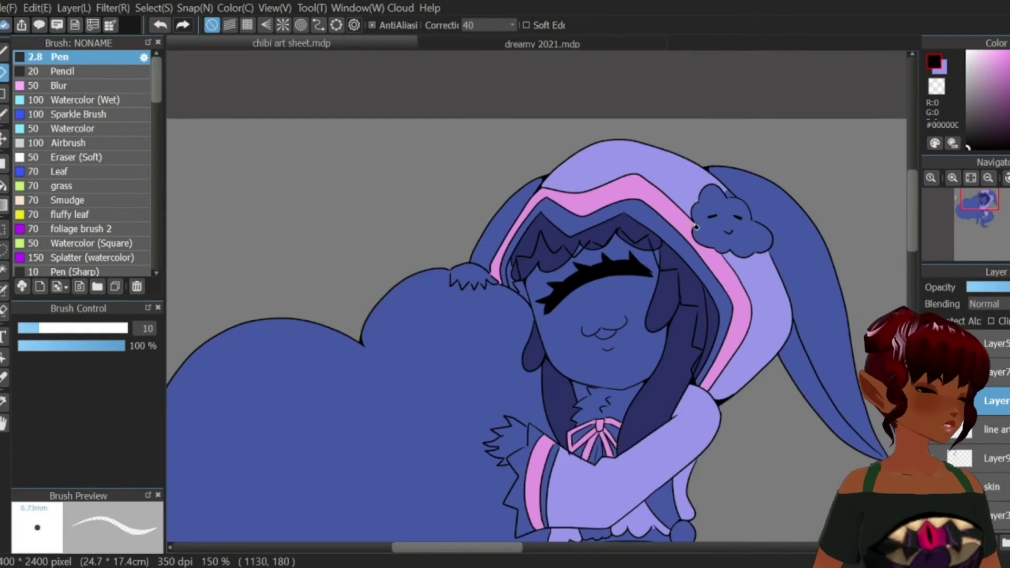
{"action": "scroll", "coordinate": [509, 239], "scroll_direction": "up", "scroll_amount": 2}
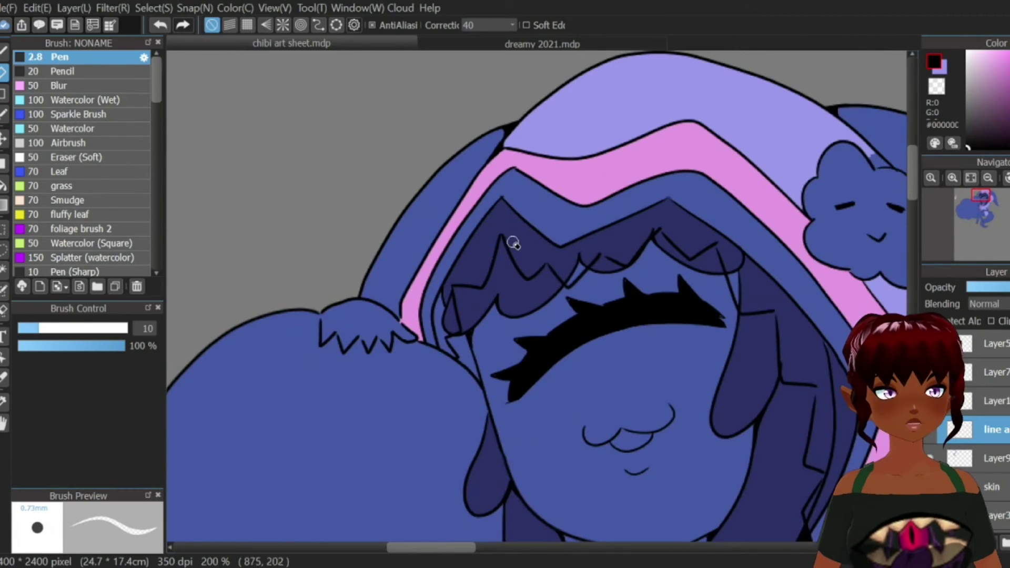
{"action": "left_click_drag", "start_coordinate": [693, 233], "coordinate": [668, 267]}
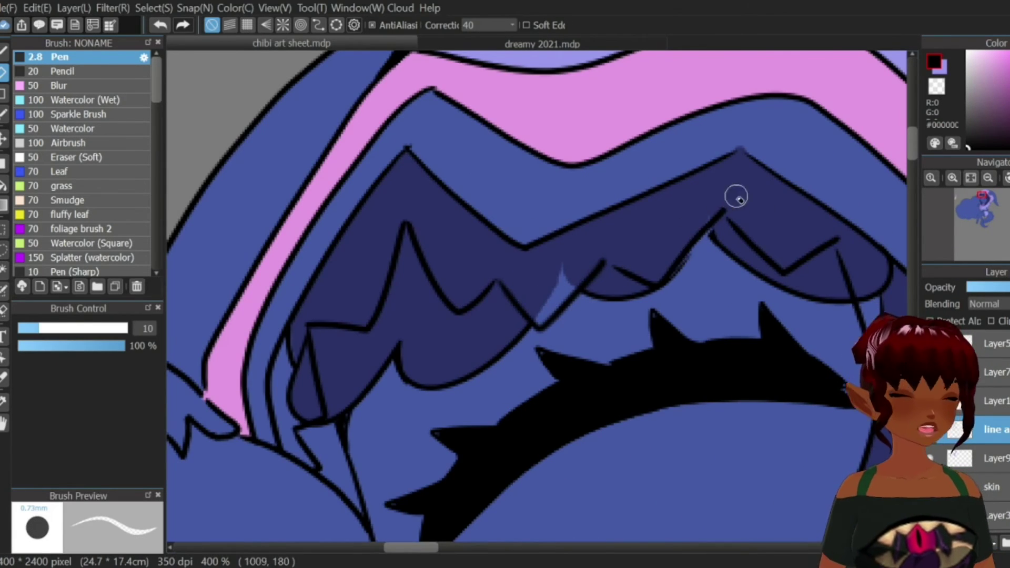
{"action": "scroll", "coordinate": [735, 196], "scroll_direction": "down", "scroll_amount": 1}
{"action": "scroll", "coordinate": [801, 218], "scroll_direction": "up", "scroll_amount": 1}
{"action": "mouse_move", "coordinate": [816, 268]}
{"action": "left_mouse_down"}
{"action": "mouse_move", "coordinate": [823, 338]}
{"action": "mouse_move", "coordinate": [828, 262]}
{"action": "left_mouse_up"}
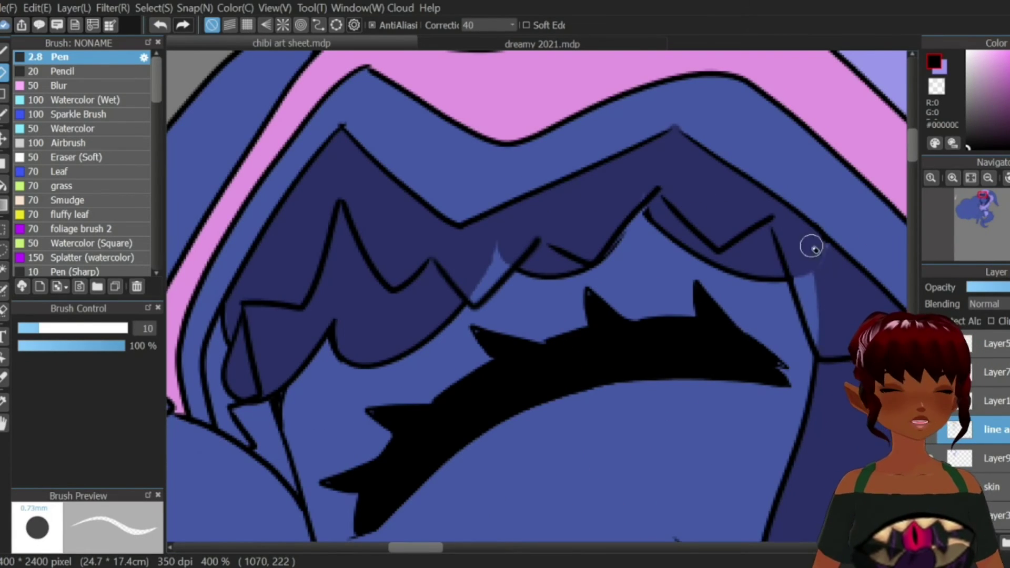
Step: Erase the remaining hair outlines inside the trim at the fringe's left end and along the right side hair
{"action": "scroll", "coordinate": [483, 239], "scroll_direction": "down", "scroll_amount": 1}
{"action": "scroll", "coordinate": [472, 316], "scroll_direction": "up", "scroll_amount": 1}
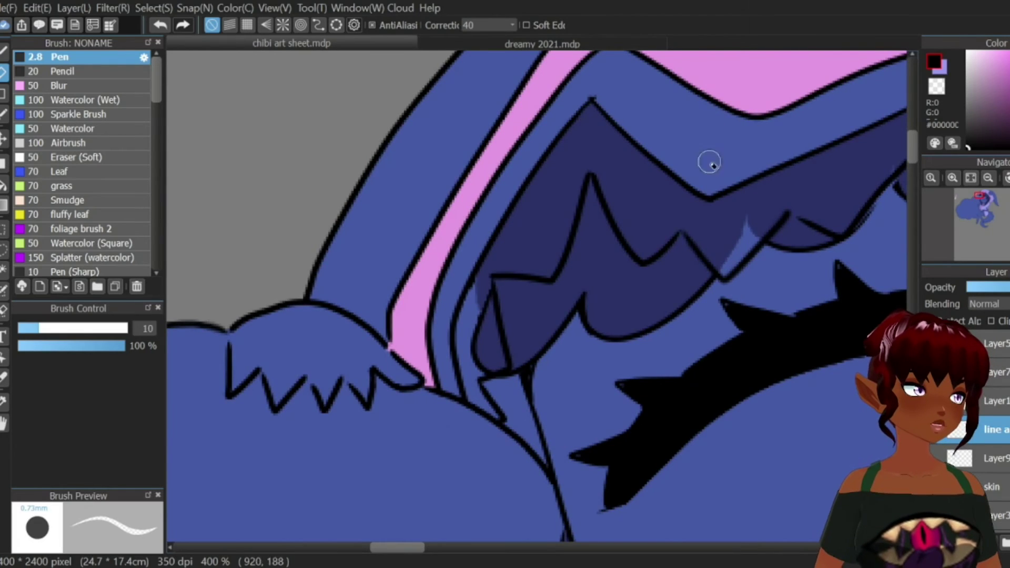
{"action": "scroll", "coordinate": [706, 160], "scroll_direction": "down", "scroll_amount": 1}
{"action": "scroll", "coordinate": [638, 225], "scroll_direction": "up", "scroll_amount": 1}
{"action": "scroll", "coordinate": [522, 316], "scroll_direction": "down", "scroll_amount": 2}
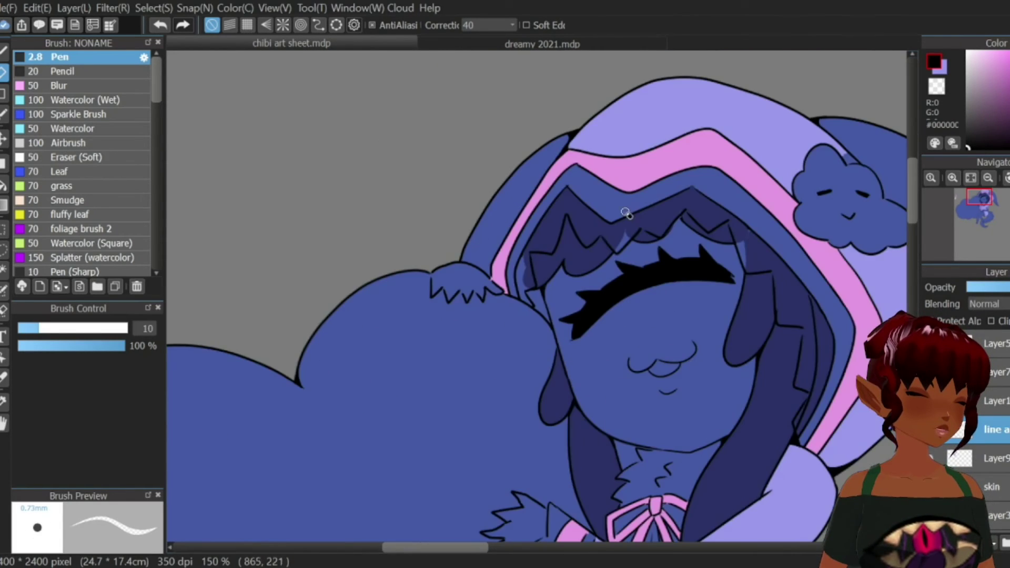
{"action": "scroll", "coordinate": [709, 169], "scroll_direction": "up", "scroll_amount": 1}
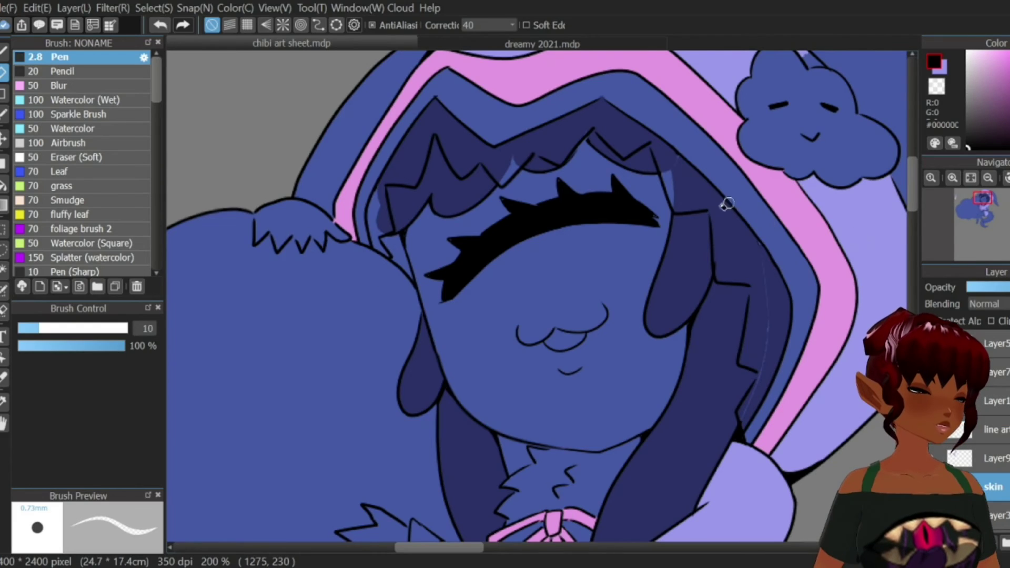
Step: On the skin layer, sample the dark navy hair colour and paint over the thin gap in the right side hair at pen size 7.5
{"action": "left_click", "coordinate": [3, 402]}
{"action": "left_click", "coordinate": [686, 265]}
{"action": "left_click", "coordinate": [4, 51]}
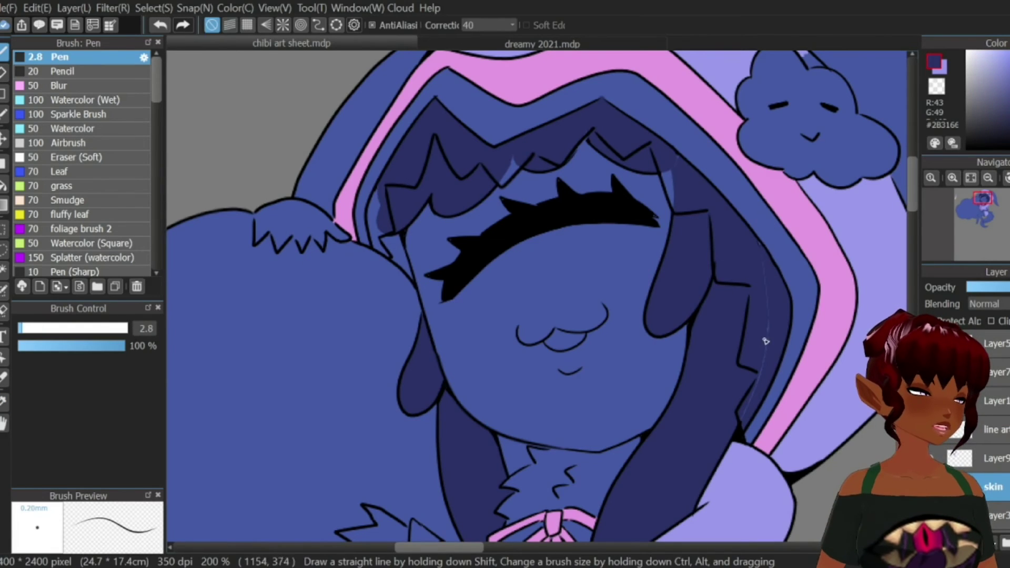
{"action": "left_click", "coordinate": [33, 328]}
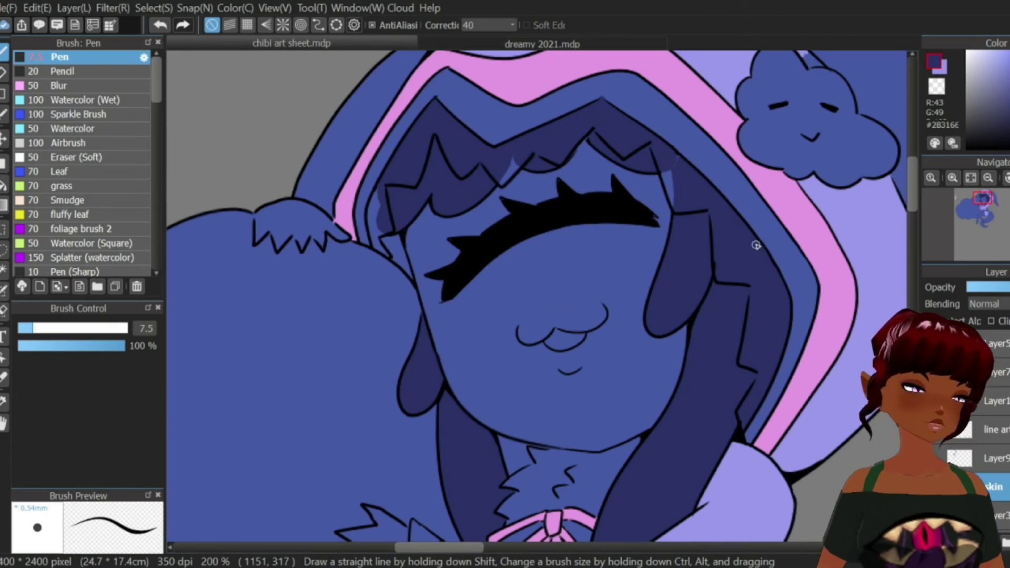
{"action": "scroll", "coordinate": [756, 245], "scroll_direction": "down", "scroll_amount": 1}
{"action": "scroll", "coordinate": [727, 273], "scroll_direction": "up", "scroll_amount": 1}
{"action": "scroll", "coordinate": [570, 219], "scroll_direction": "up", "scroll_amount": 3}
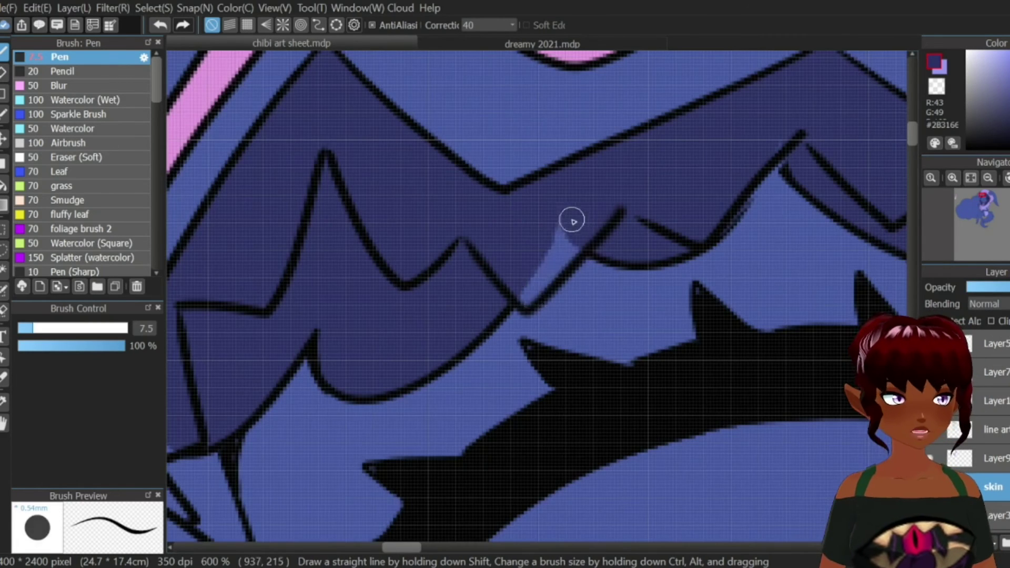
{"action": "scroll", "coordinate": [602, 210], "scroll_direction": "down", "scroll_amount": 4}
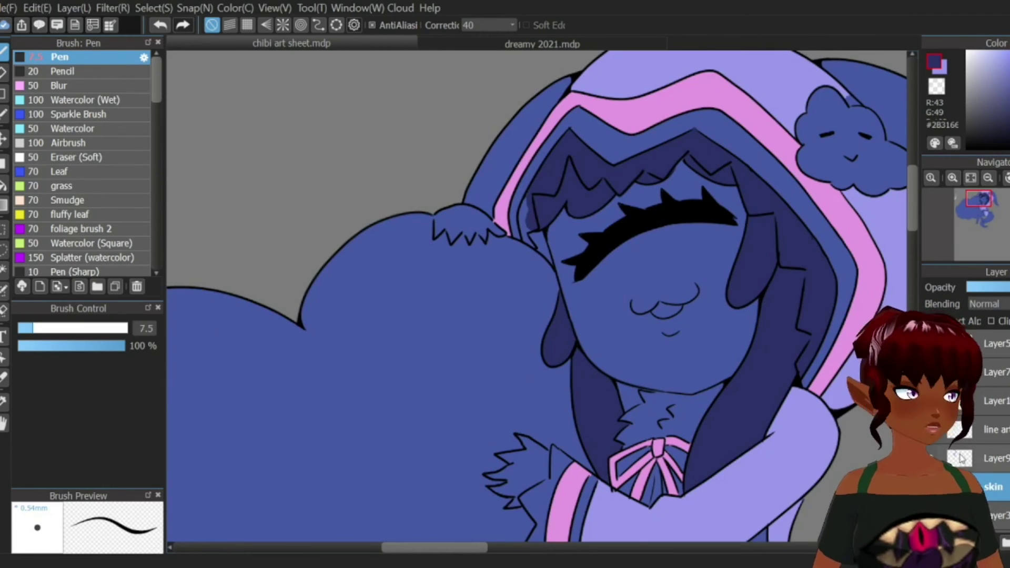
Step: Select Layer9 and sample the off-white palette swatch (#E8E8FE) for a bucket fill
{"action": "left_click", "coordinate": [993, 458]}
{"action": "key", "text": "i"}
{"action": "scroll", "coordinate": [532, 300], "scroll_direction": "down", "scroll_amount": 4}
{"action": "scroll", "coordinate": [420, 302], "scroll_direction": "up", "scroll_amount": 3}
{"action": "left_click", "coordinate": [418, 302]}
{"action": "left_click", "coordinate": [3, 185]}
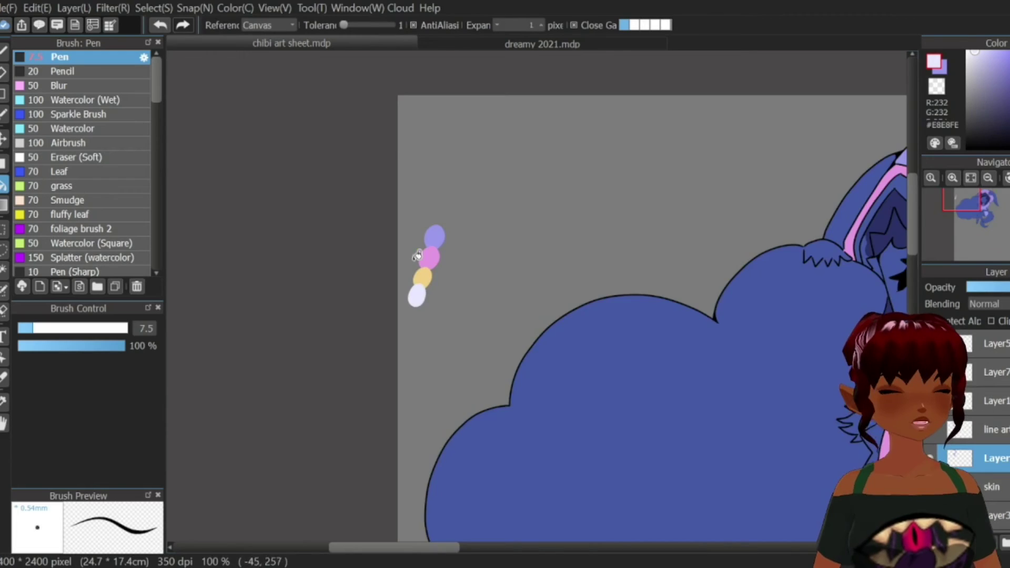
Step: Try a bucket fill of the hood's zigzag trim with off-white, and undo the fill
{"action": "scroll", "coordinate": [455, 280], "scroll_direction": "down", "scroll_amount": 2}
{"action": "scroll", "coordinate": [786, 252], "scroll_direction": "up", "scroll_amount": 3}
{"action": "left_click", "coordinate": [702, 324]}
{"action": "left_click", "coordinate": [159, 29]}
Step: Close the gaps at the tips of the trim's right zigzag edge with short off-white pen strokes
{"action": "left_click", "coordinate": [3, 51]}
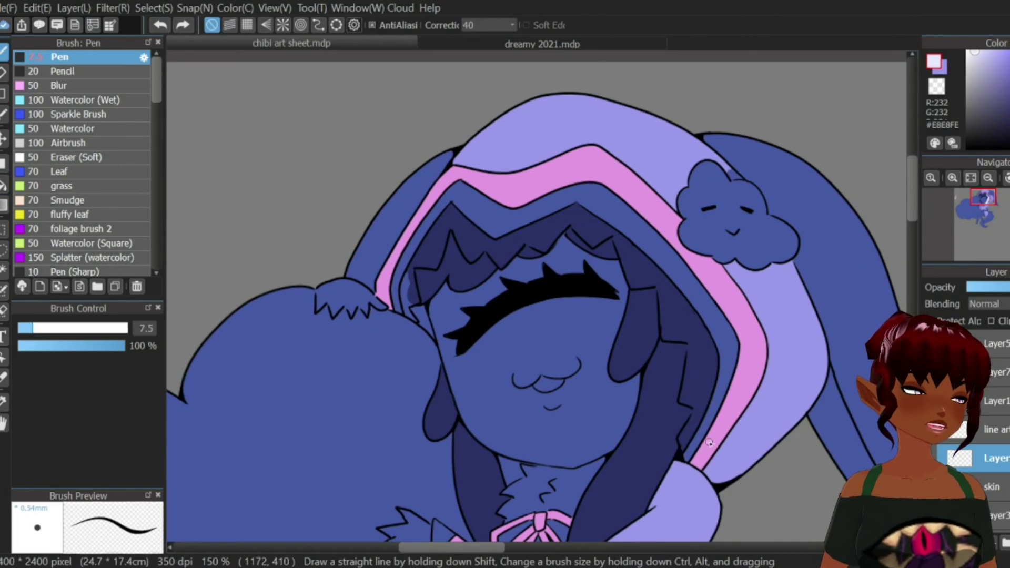
{"action": "scroll", "coordinate": [693, 385], "scroll_direction": "up", "scroll_amount": 2}
{"action": "left_click_drag", "start_coordinate": [682, 303], "coordinate": [678, 330]}
{"action": "left_click_drag", "start_coordinate": [694, 427], "coordinate": [689, 448]}
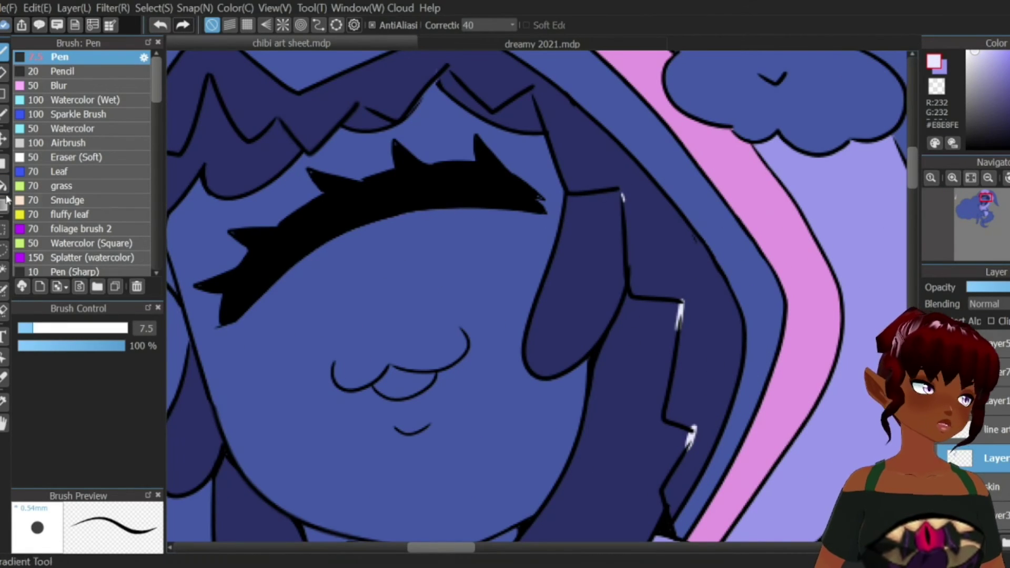
Step: Bucket-fill the hood's zigzag trim with off-white along the right side, over the fringe and down the left end
{"action": "key", "text": "g"}
{"action": "left_click", "coordinate": [717, 243]}
{"action": "left_click", "coordinate": [543, 82]}
{"action": "scroll", "coordinate": [710, 258], "scroll_direction": "down", "scroll_amount": 2}
{"action": "scroll", "coordinate": [549, 232], "scroll_direction": "up", "scroll_amount": 2}
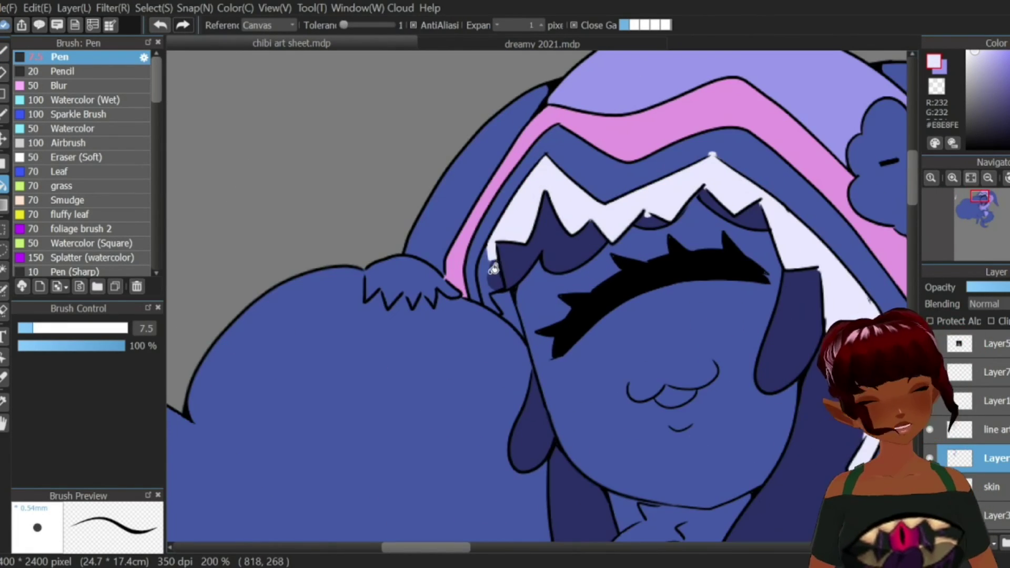
{"action": "left_click", "coordinate": [494, 279]}
{"action": "scroll", "coordinate": [494, 298], "scroll_direction": "up", "scroll_amount": 1}
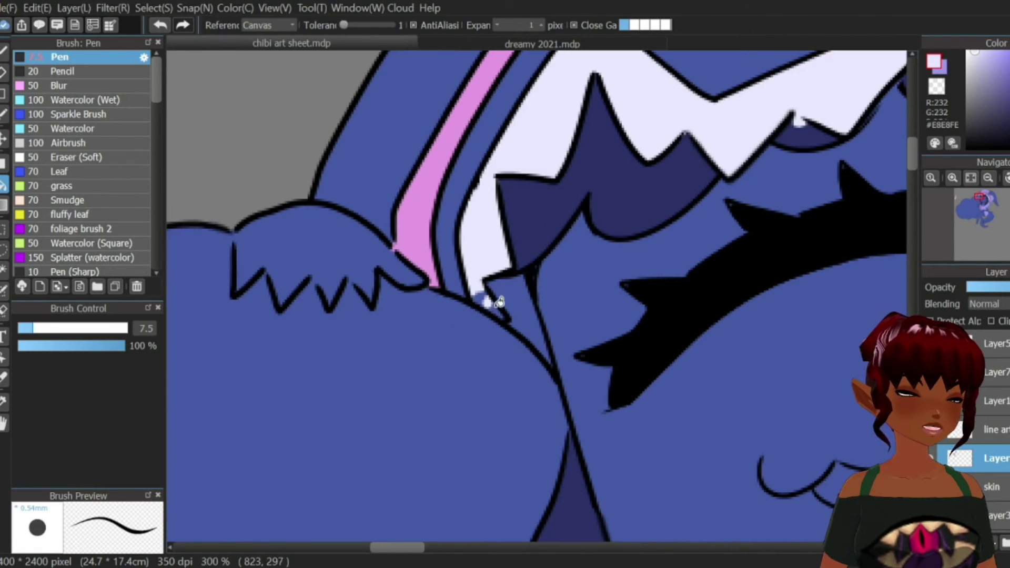
Step: Paint the unfilled lower left corner of the zigzag trim off-white at pen size 5.2
{"action": "key", "text": "b"}
{"action": "scroll", "coordinate": [479, 293], "scroll_direction": "up", "scroll_amount": 1}
{"action": "left_click", "coordinate": [28, 328]}
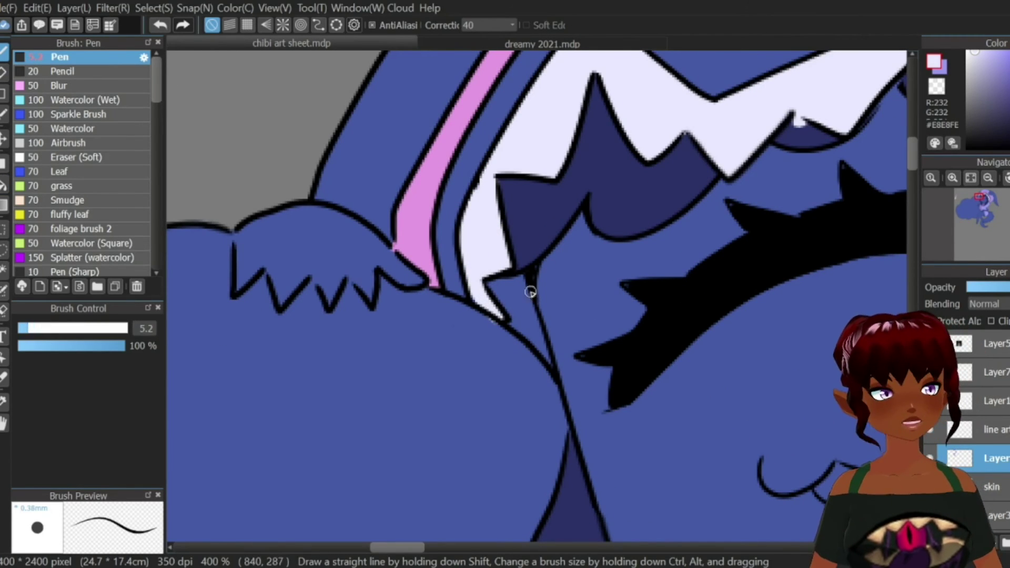
Step: Erase the excess off-white above the trim's right peak and around the zigzag tips beside the right hair
{"action": "scroll", "coordinate": [558, 260], "scroll_direction": "down", "scroll_amount": 5}
{"action": "scroll", "coordinate": [681, 155], "scroll_direction": "up", "scroll_amount": 3}
{"action": "scroll", "coordinate": [676, 163], "scroll_direction": "up", "scroll_amount": 1}
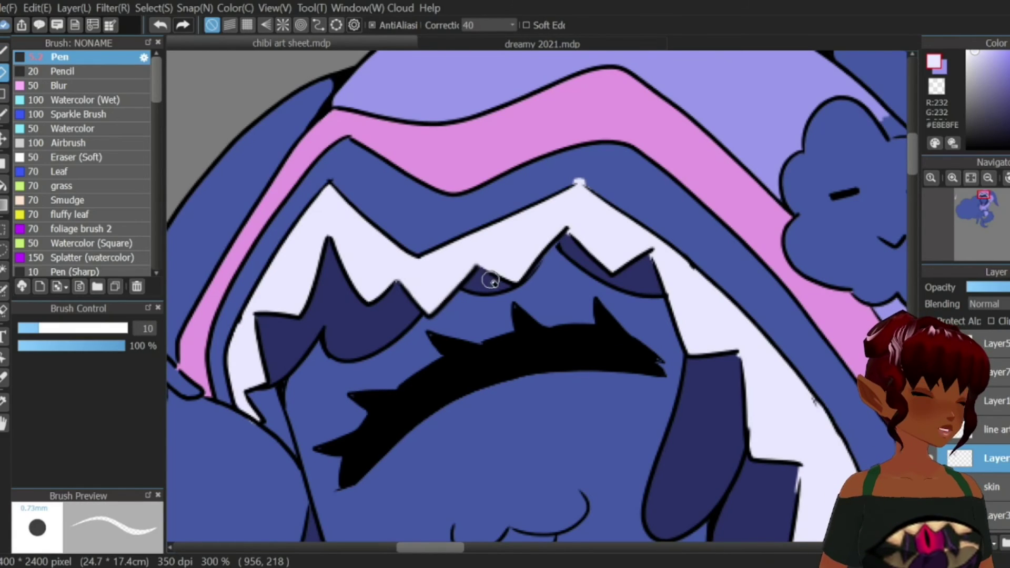
{"action": "key", "text": "e"}
{"action": "left_click_drag", "start_coordinate": [568, 184], "coordinate": [585, 180]}
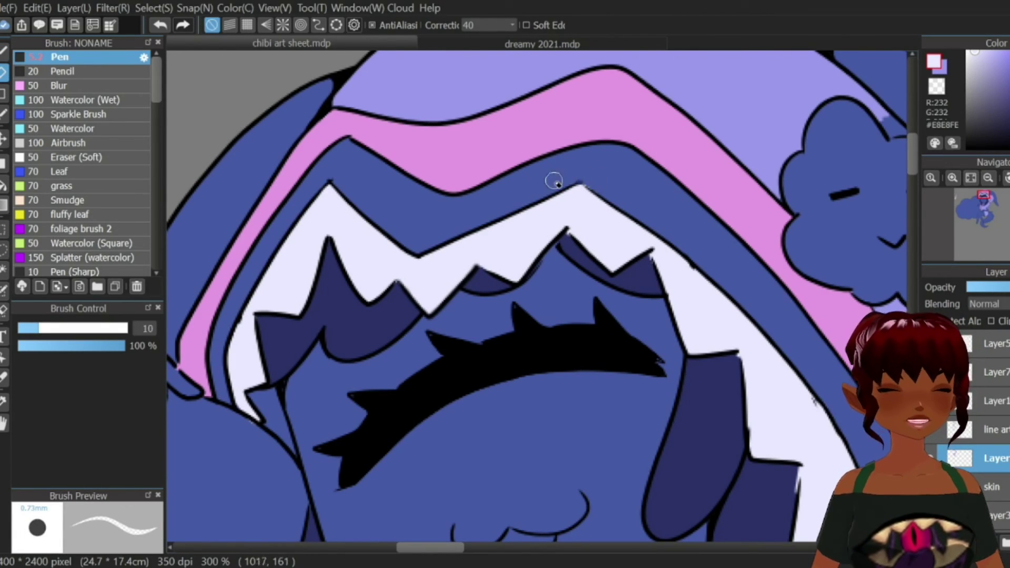
{"action": "scroll", "coordinate": [554, 179], "scroll_direction": "down", "scroll_amount": 4}
{"action": "scroll", "coordinate": [626, 267], "scroll_direction": "up", "scroll_amount": 4}
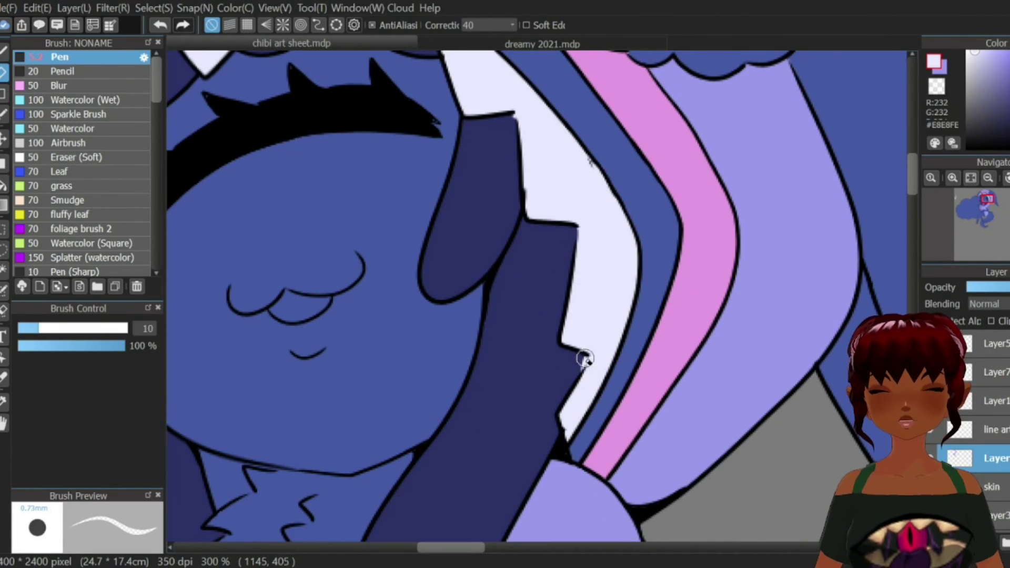
Step: Sample the yellow palette swatch and fill the hood band between the pink stripe and the off-white zigzag trim
{"action": "scroll", "coordinate": [584, 316], "scroll_direction": "down", "scroll_amount": 4}
{"action": "left_click", "coordinate": [3, 401]}
{"action": "scroll", "coordinate": [398, 230], "scroll_direction": "down", "scroll_amount": 2}
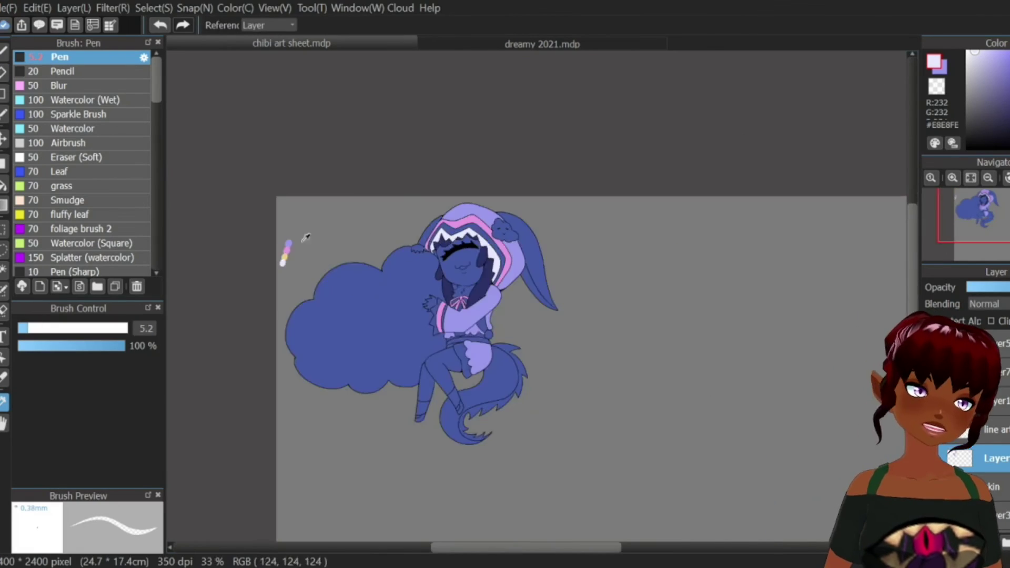
{"action": "scroll", "coordinate": [279, 244], "scroll_direction": "up", "scroll_amount": 3}
{"action": "left_click", "coordinate": [295, 284]}
{"action": "left_click", "coordinate": [3, 186]}
{"action": "scroll", "coordinate": [477, 258], "scroll_direction": "down", "scroll_amount": 1}
{"action": "scroll", "coordinate": [478, 258], "scroll_direction": "down", "scroll_amount": 1}
{"action": "scroll", "coordinate": [679, 231], "scroll_direction": "up", "scroll_amount": 1}
{"action": "scroll", "coordinate": [678, 232], "scroll_direction": "up", "scroll_amount": 2}
{"action": "left_click", "coordinate": [677, 232]}
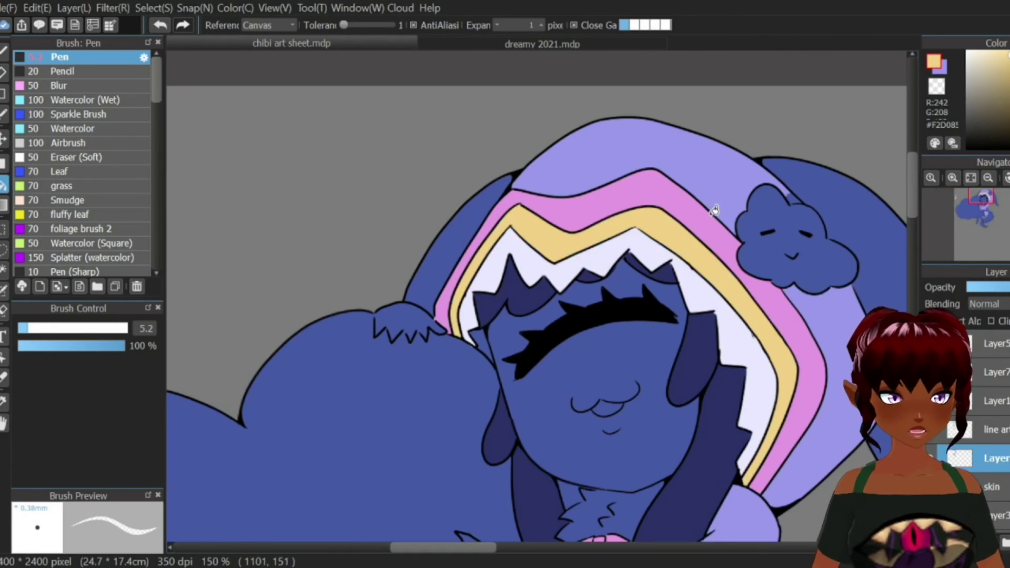
Step: Sample the off-white and fill the smiling cloud ornament on the hood with it
{"action": "scroll", "coordinate": [659, 167], "scroll_direction": "down", "scroll_amount": 2}
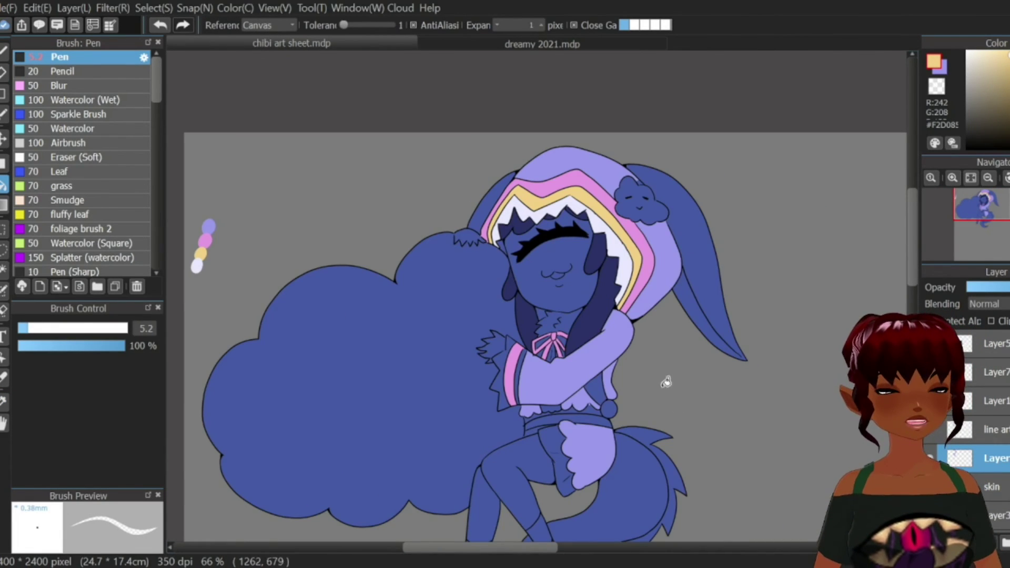
{"action": "scroll", "coordinate": [666, 382], "scroll_direction": "up", "scroll_amount": 2}
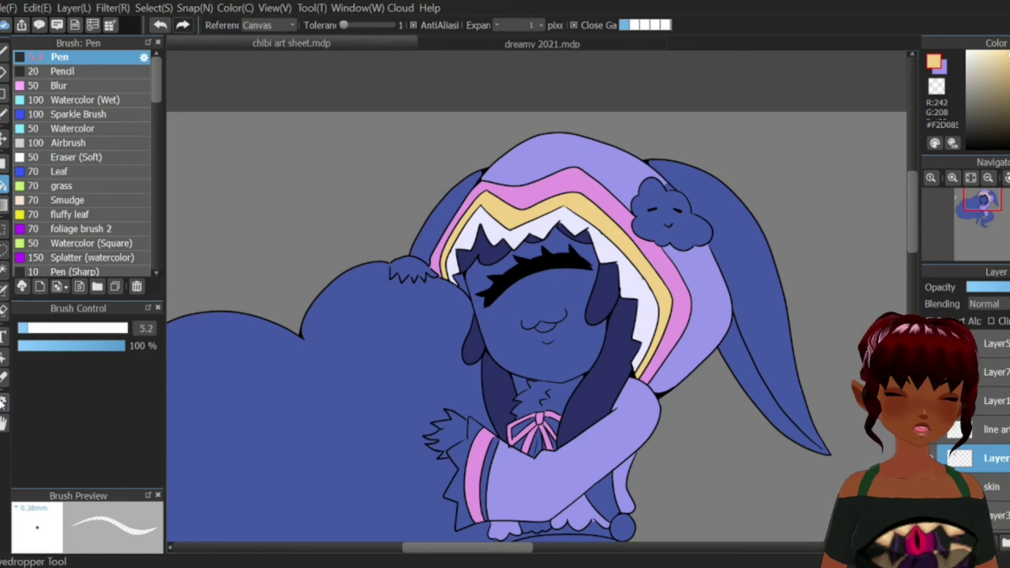
{"action": "left_click", "coordinate": [3, 401]}
{"action": "left_click", "coordinate": [470, 231]}
{"action": "left_click", "coordinate": [3, 185]}
{"action": "left_click", "coordinate": [666, 226]}
Step: Sample the hood's lavender and fill the small uncoloured gap beside the cloud ornament
{"action": "left_click", "coordinate": [3, 401]}
{"action": "left_click", "coordinate": [518, 160]}
{"action": "left_click", "coordinate": [4, 185]}
{"action": "scroll", "coordinate": [669, 189], "scroll_direction": "up", "scroll_amount": 2}
{"action": "left_click", "coordinate": [668, 188]}
{"action": "scroll", "coordinate": [734, 143], "scroll_direction": "down", "scroll_amount": 2}
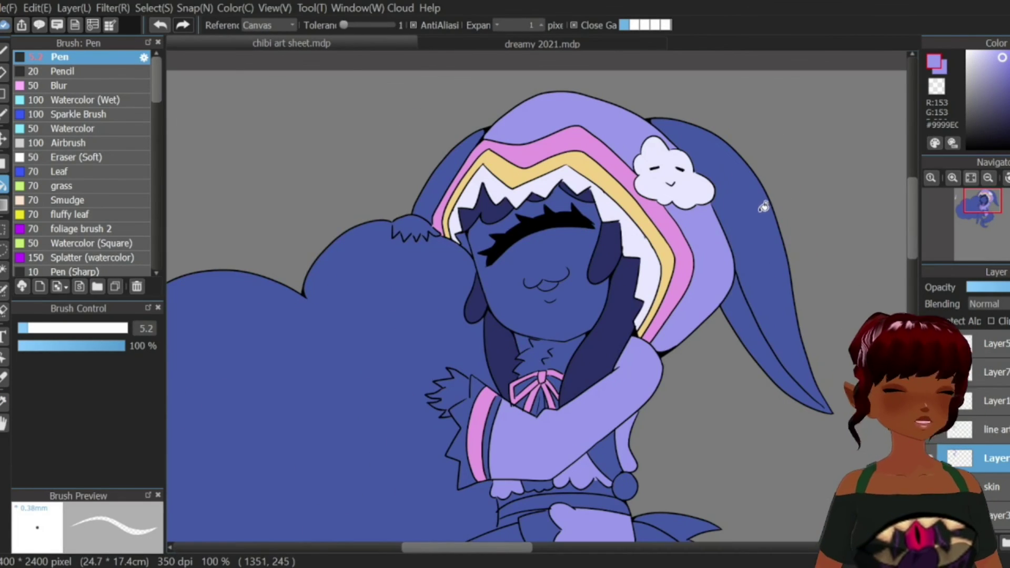
Step: Sample the off-white and fill the underskirt beside the lavender skirt flap and the socks on both legs
{"action": "scroll", "coordinate": [762, 208], "scroll_direction": "down", "scroll_amount": 2}
{"action": "scroll", "coordinate": [386, 320], "scroll_direction": "up", "scroll_amount": 2}
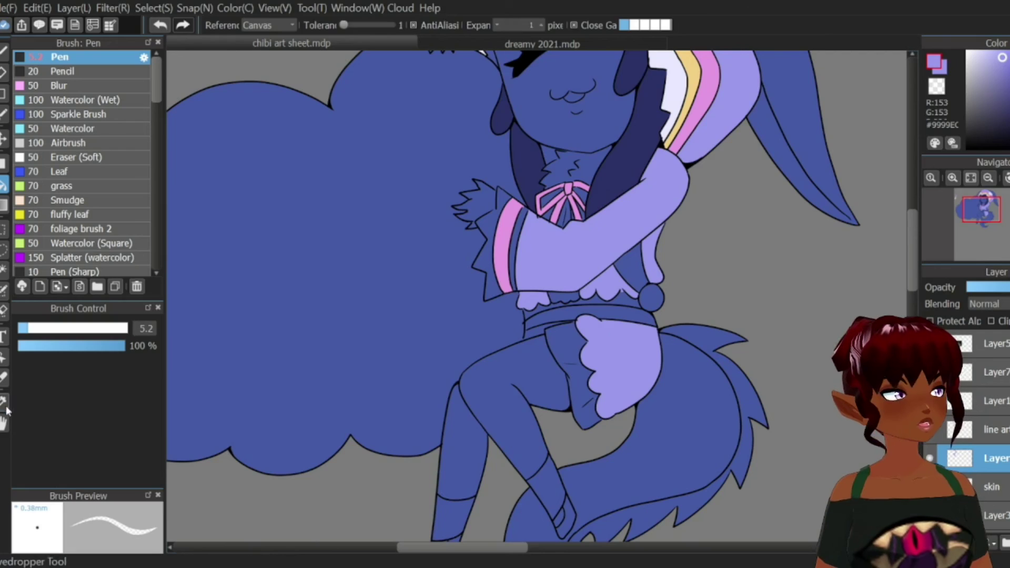
{"action": "scroll", "coordinate": [221, 234], "scroll_direction": "down", "scroll_amount": 2}
{"action": "scroll", "coordinate": [393, 298], "scroll_direction": "up", "scroll_amount": 1}
{"action": "left_click", "coordinate": [451, 122]}
{"action": "left_click", "coordinate": [3, 185]}
{"action": "left_click", "coordinate": [377, 294]}
{"action": "scroll", "coordinate": [369, 311], "scroll_direction": "up", "scroll_amount": 1}
{"action": "left_click", "coordinate": [406, 315]}
{"action": "left_click", "coordinate": [370, 416]}
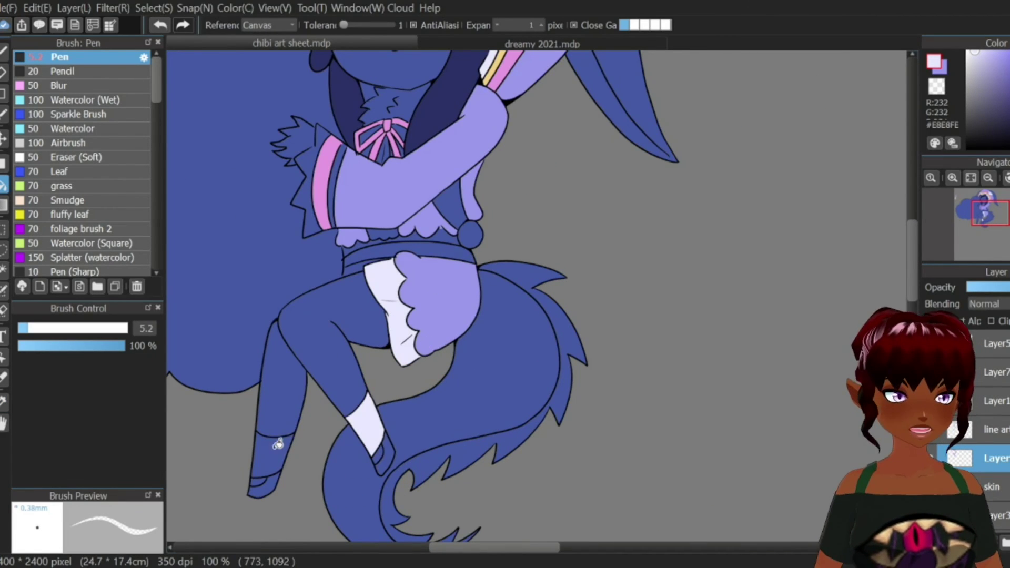
{"action": "left_click", "coordinate": [277, 443]}
Step: Fill the sleeve's narrow inner stripe with yellow, and its jagged cuff and the small hem piece below with off-white
{"action": "scroll", "coordinate": [503, 322], "scroll_direction": "down", "scroll_amount": 1}
{"action": "left_click", "coordinate": [515, 130], "text": "alt"}
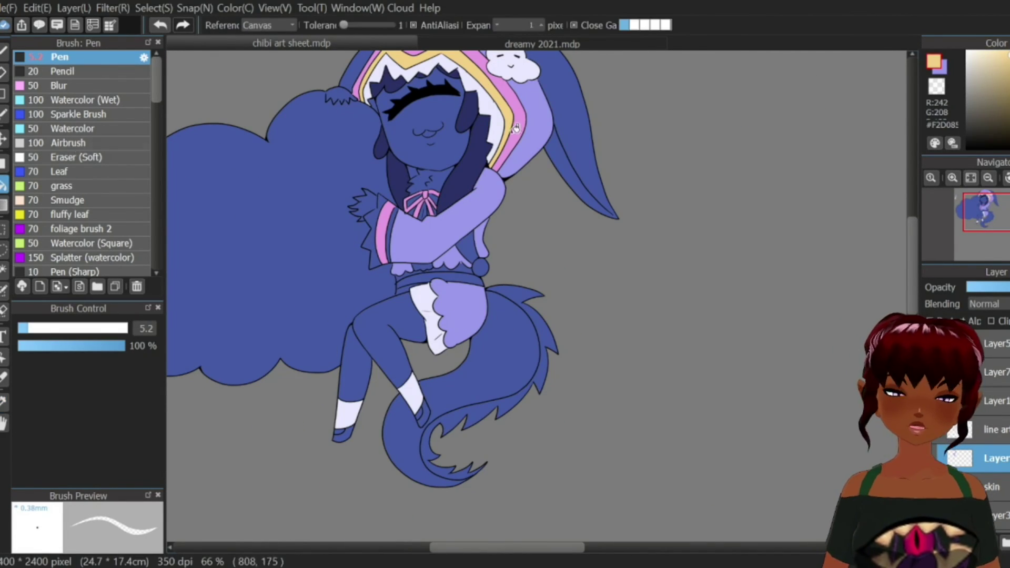
{"action": "scroll", "coordinate": [333, 269], "scroll_direction": "down", "scroll_amount": 4}
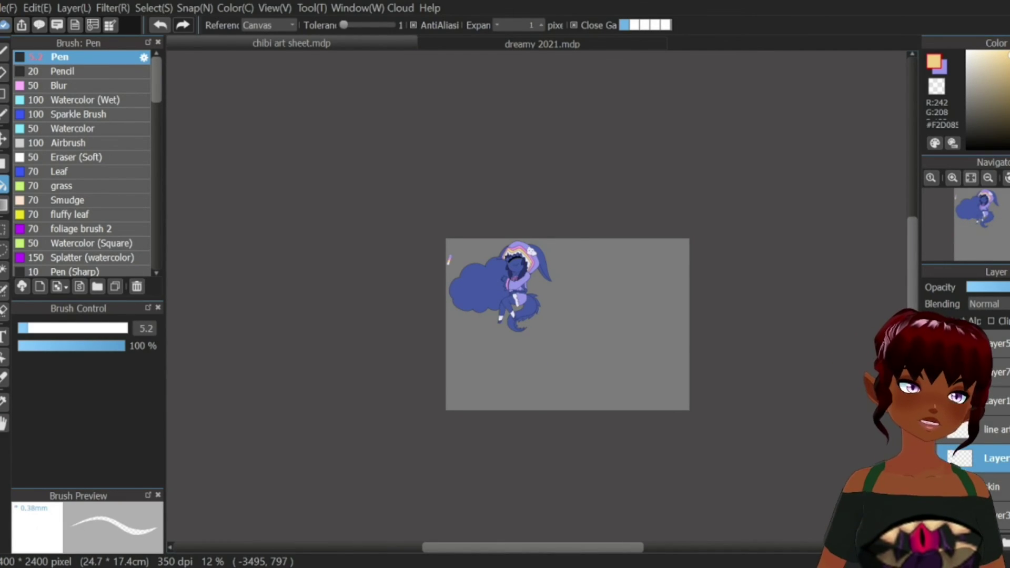
{"action": "scroll", "coordinate": [505, 275], "scroll_direction": "up", "scroll_amount": 3}
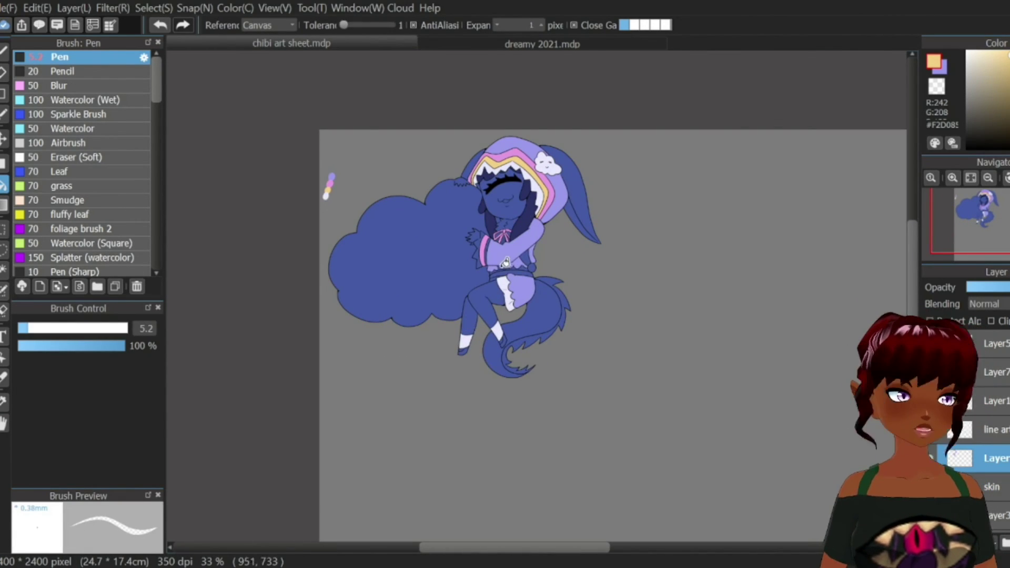
{"action": "scroll", "coordinate": [505, 263], "scroll_direction": "up", "scroll_amount": 4}
{"action": "scroll", "coordinate": [489, 196], "scroll_direction": "down", "scroll_amount": 3}
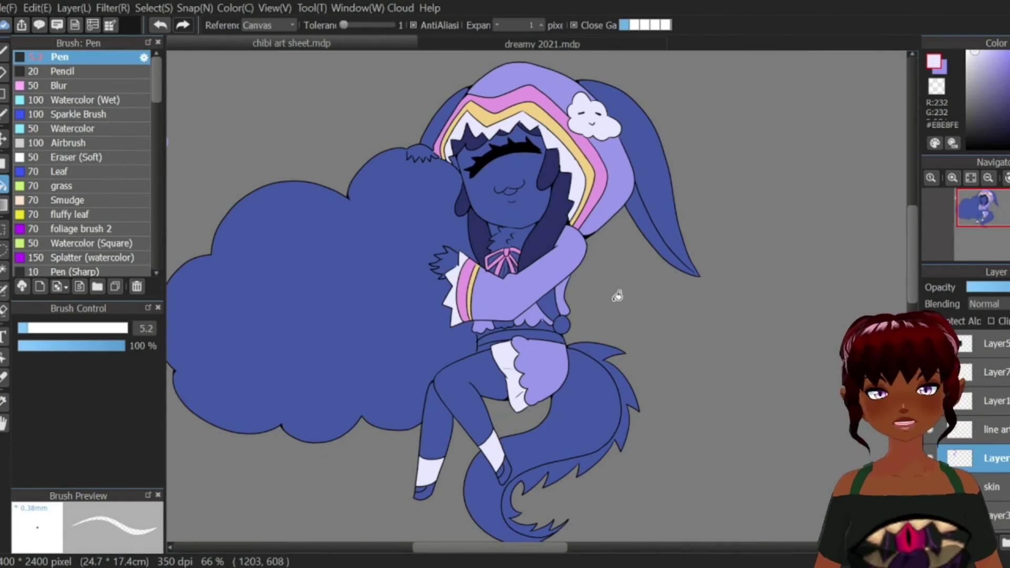
{"action": "scroll", "coordinate": [590, 312], "scroll_direction": "up", "scroll_amount": 3}
{"action": "scroll", "coordinate": [568, 307], "scroll_direction": "down", "scroll_amount": 3}
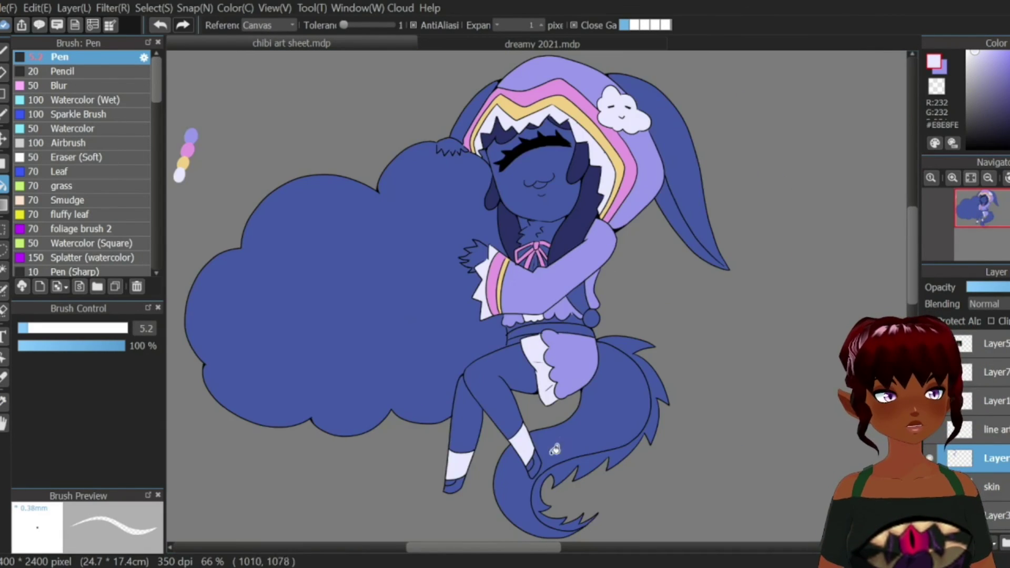
Step: Sample the sleeve stripe's yellow and fill the waistband with it
{"action": "scroll", "coordinate": [578, 273], "scroll_direction": "up", "scroll_amount": 1}
{"action": "key", "text": "i"}
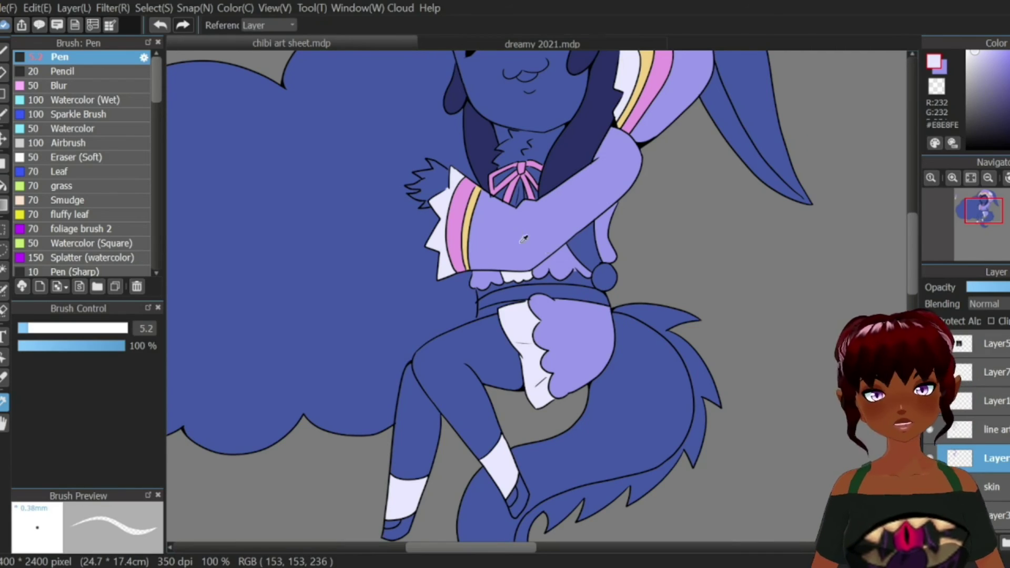
{"action": "left_click", "coordinate": [476, 203], "text": "alt"}
{"action": "left_click", "coordinate": [526, 297]}
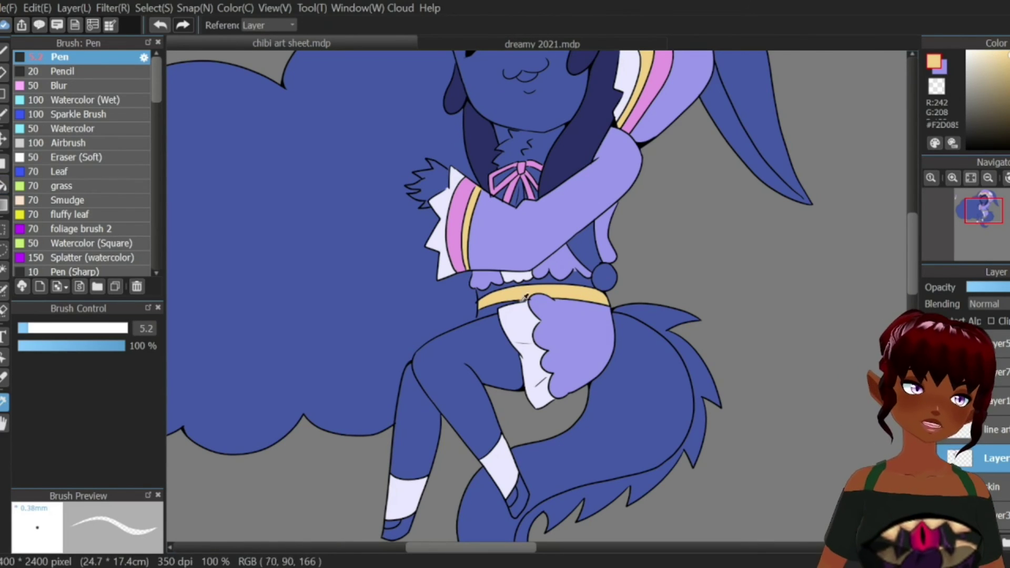
Step: Fill the strip of skirt below the waistband with the sleeve's lavender and clean its left edge with the eraser
{"action": "left_click", "coordinate": [508, 255], "text": "alt"}
{"action": "left_click", "coordinate": [492, 309]}
{"action": "scroll", "coordinate": [472, 260], "scroll_direction": "up", "scroll_amount": 1}
{"action": "left_click", "coordinate": [4, 72]}
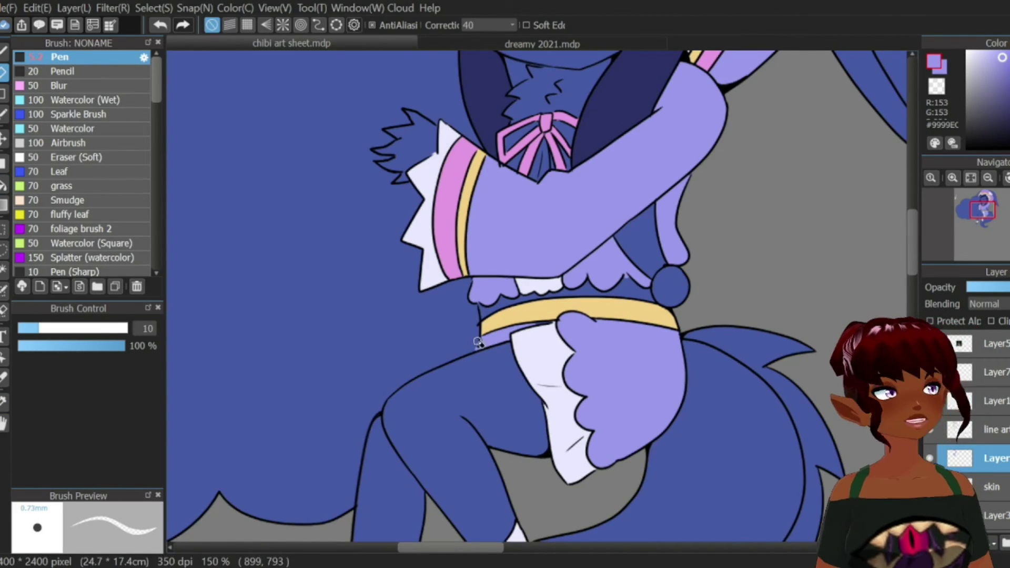
{"action": "scroll", "coordinate": [479, 341], "scroll_direction": "down", "scroll_amount": 2}
Step: Sample the pink of the sleeve stripe and fill both shoes with it
{"action": "left_click", "coordinate": [4, 186]}
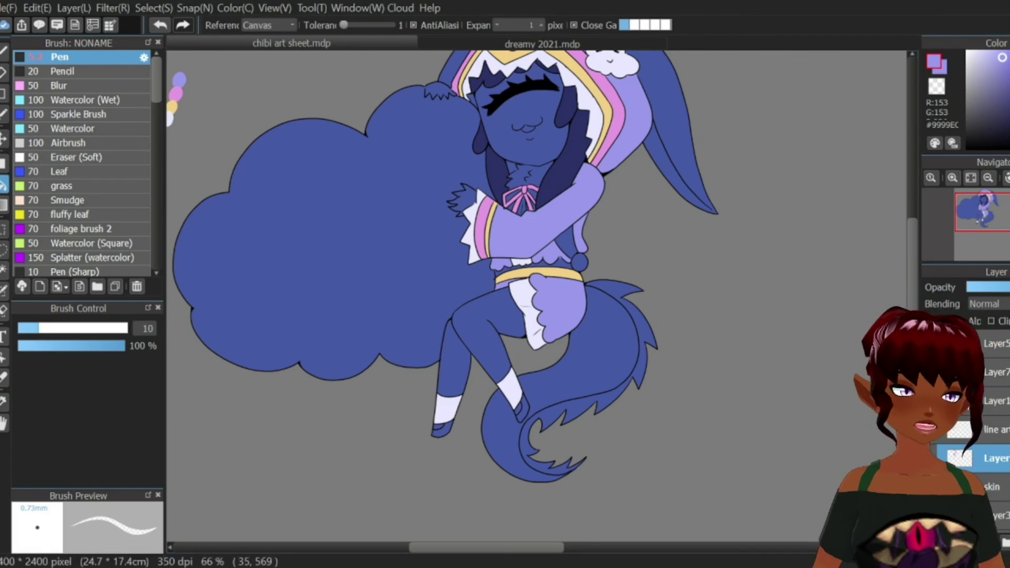
{"action": "left_click", "coordinate": [4, 402]}
{"action": "scroll", "coordinate": [481, 210], "scroll_direction": "up", "scroll_amount": 2}
{"action": "left_click", "coordinate": [491, 211]}
{"action": "key", "text": "g"}
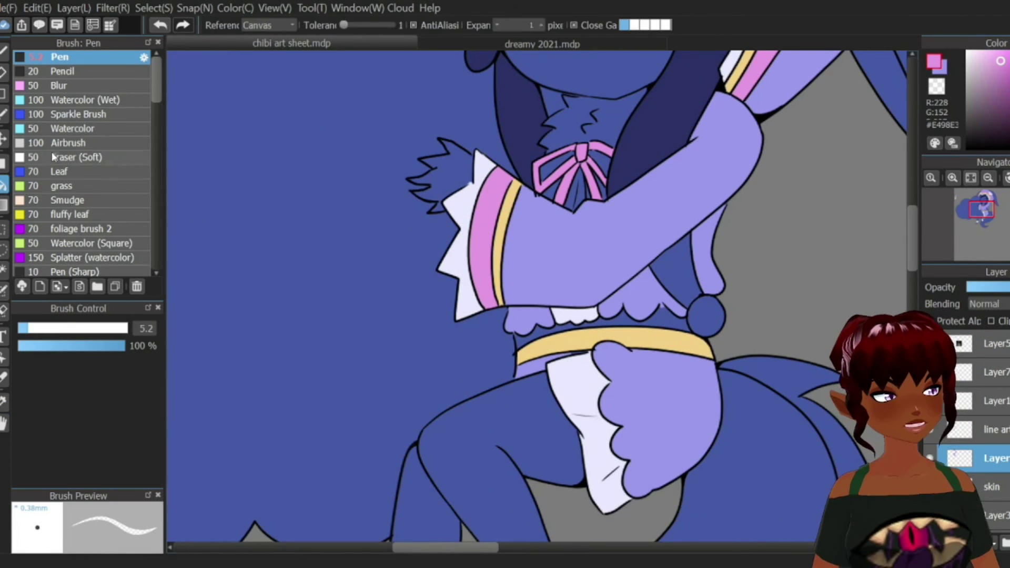
{"action": "scroll", "coordinate": [600, 284], "scroll_direction": "down", "scroll_amount": 1}
{"action": "left_click", "coordinate": [578, 481]}
{"action": "left_click", "coordinate": [465, 510]}
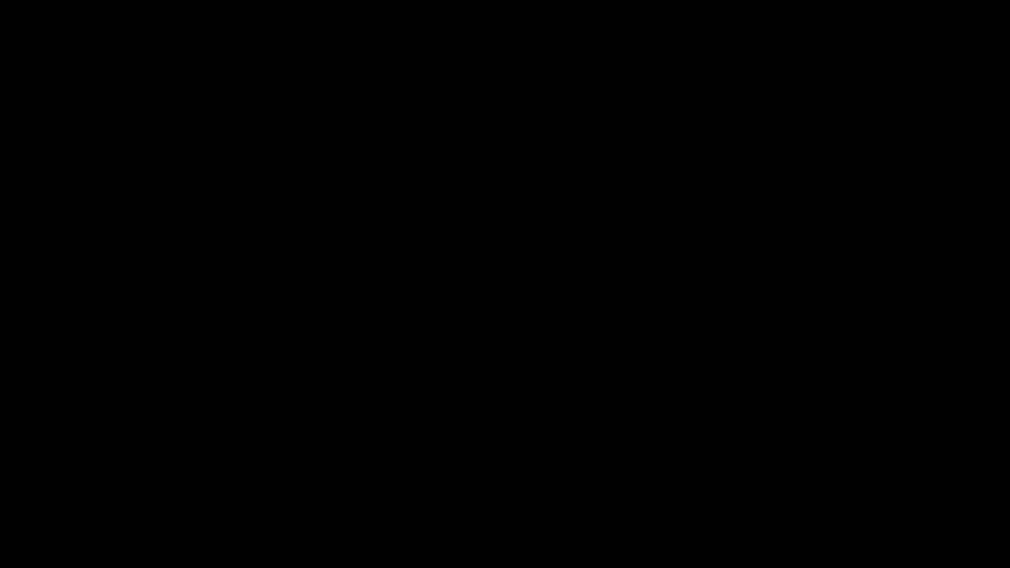